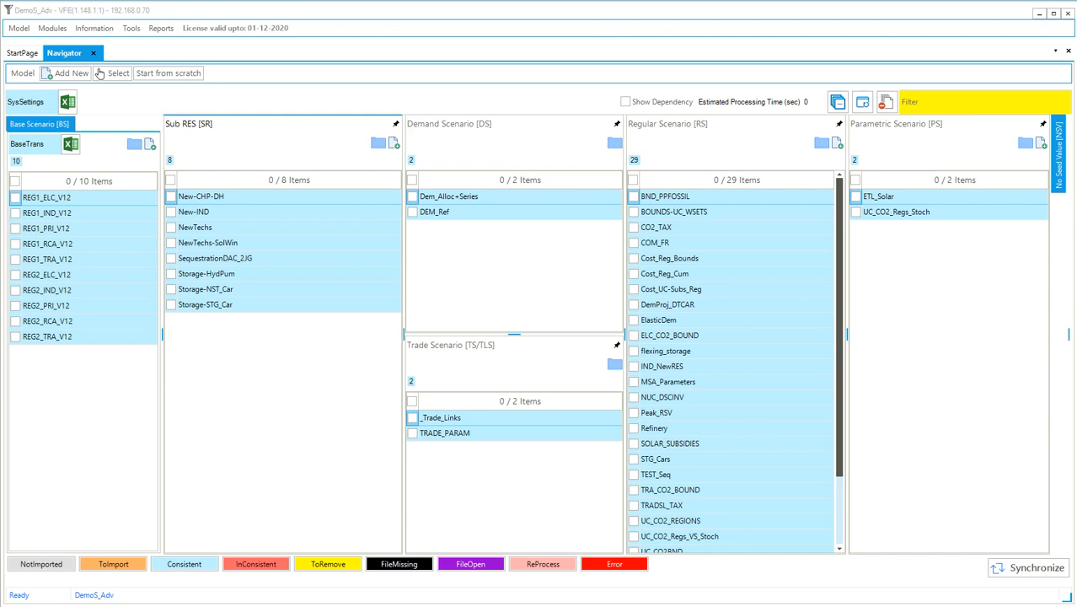
- Open the Run Manager module and adjust the widths of the scenario, region and parametric scenario group panes
click(54, 30)
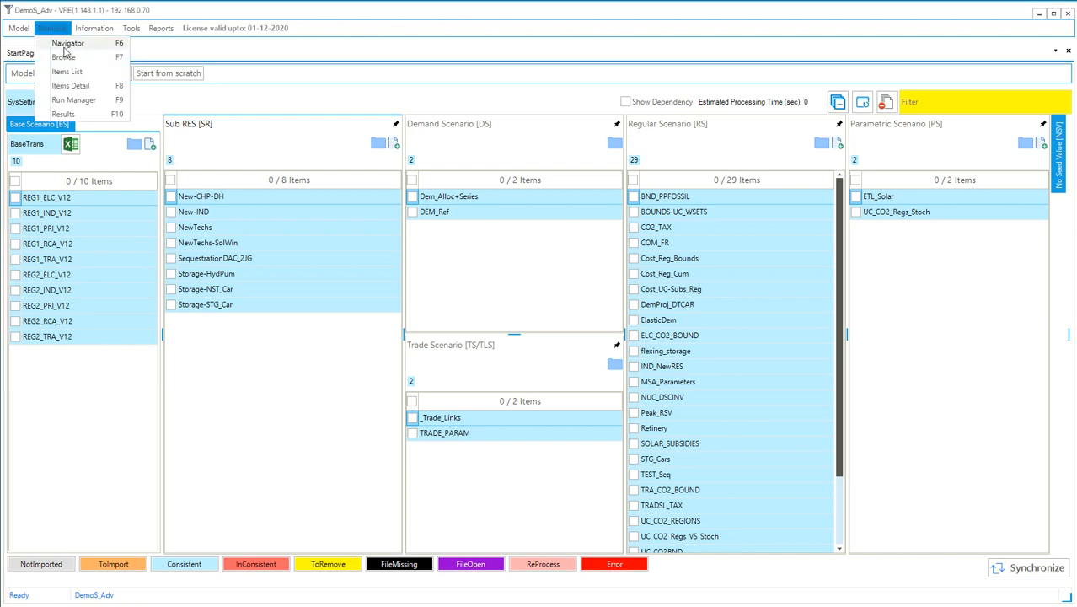
click(74, 100)
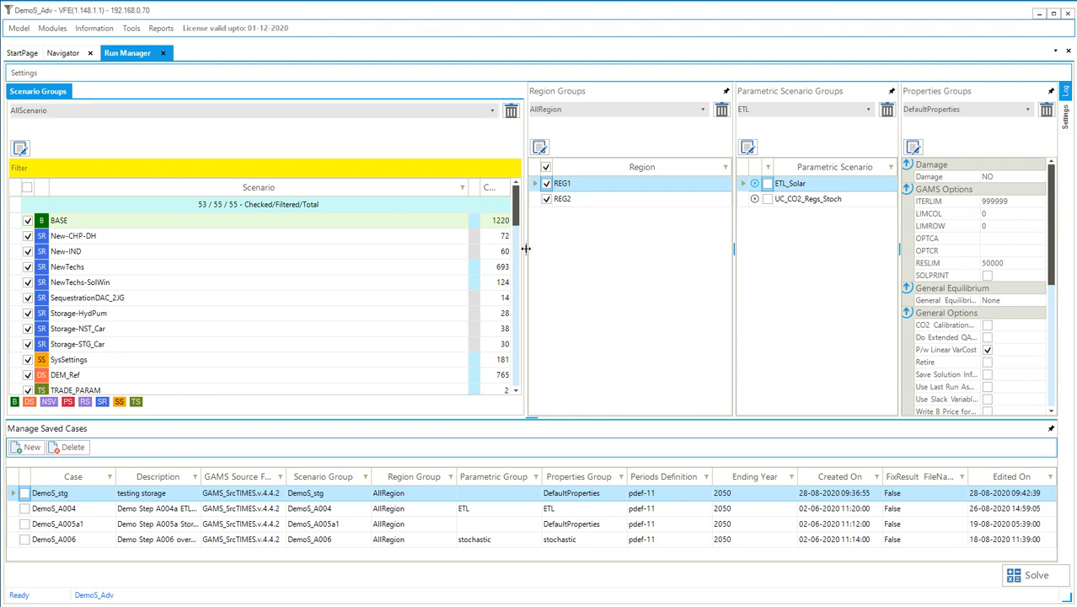
drag(525, 248, 419, 246)
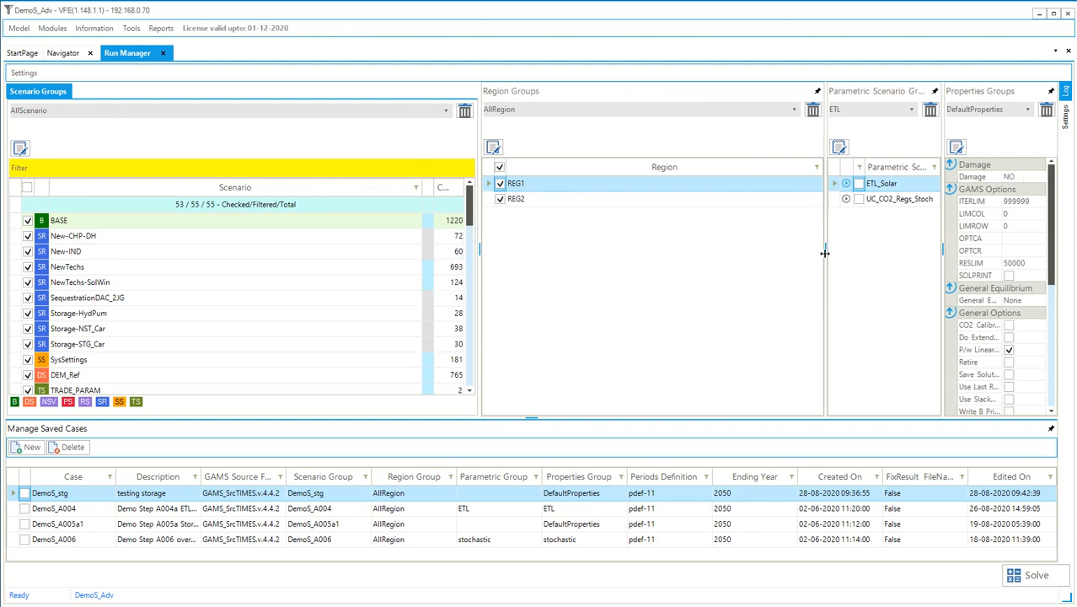
drag(825, 253, 730, 253)
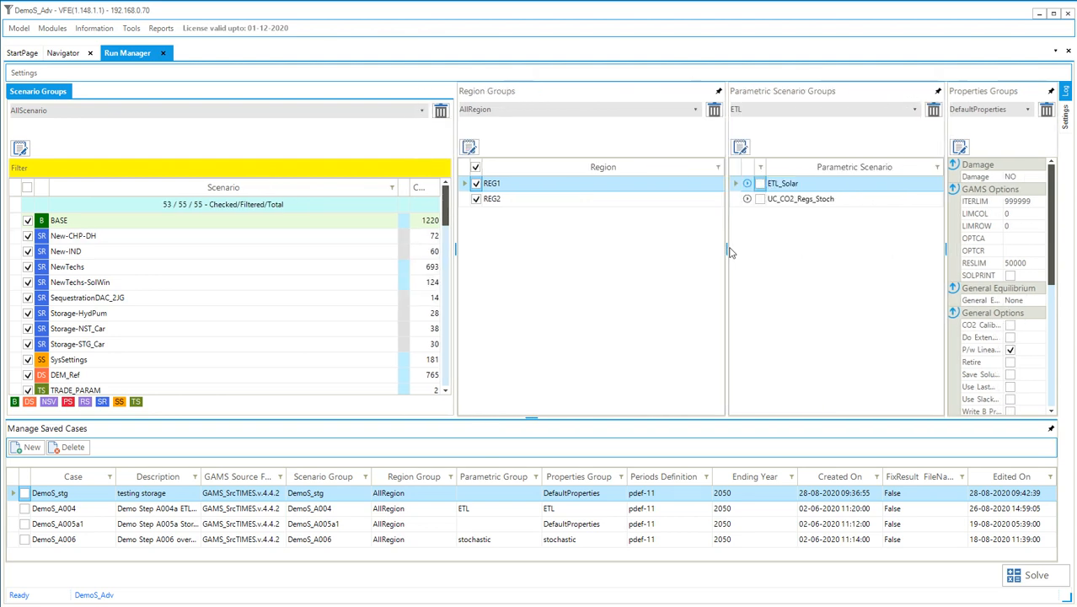
- Dock the Settings pane in the Run Manager and widen both it and the Properties Groups pane
click(1065, 119)
click(1051, 91)
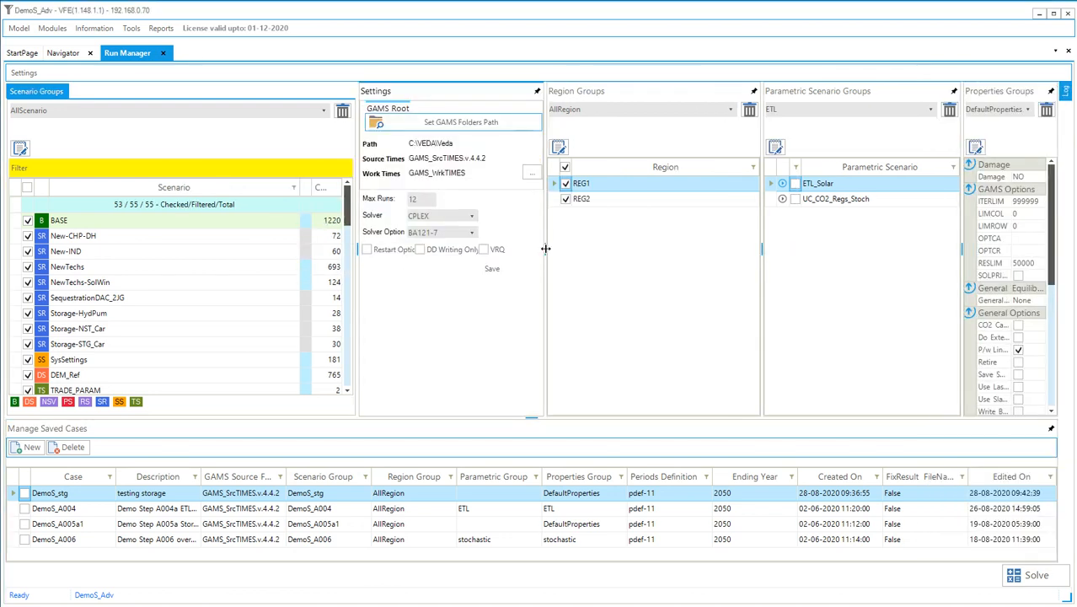
drag(545, 248, 602, 250)
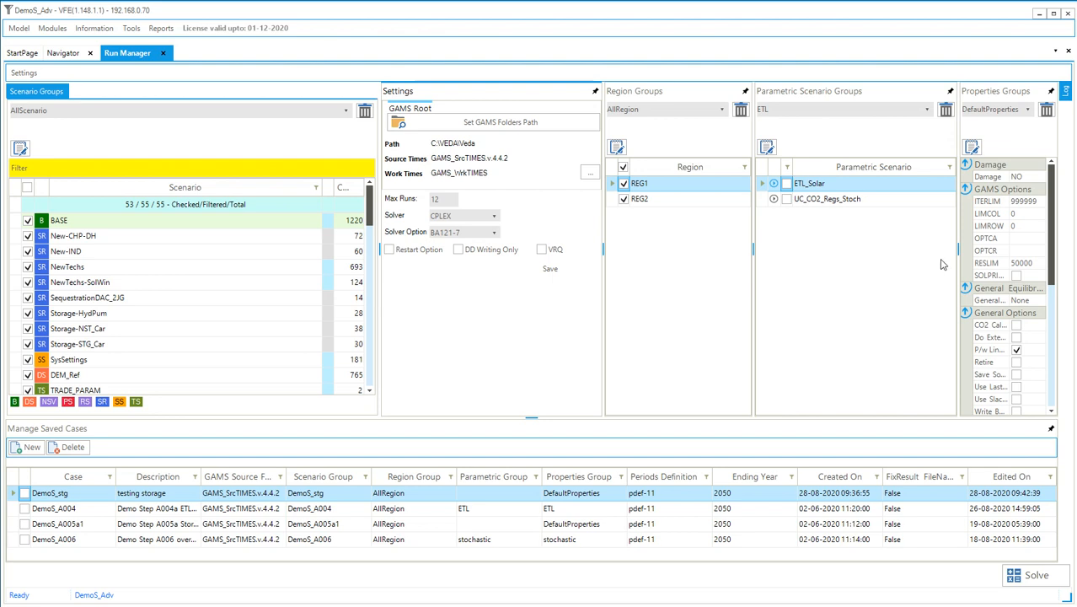
drag(958, 252, 857, 248)
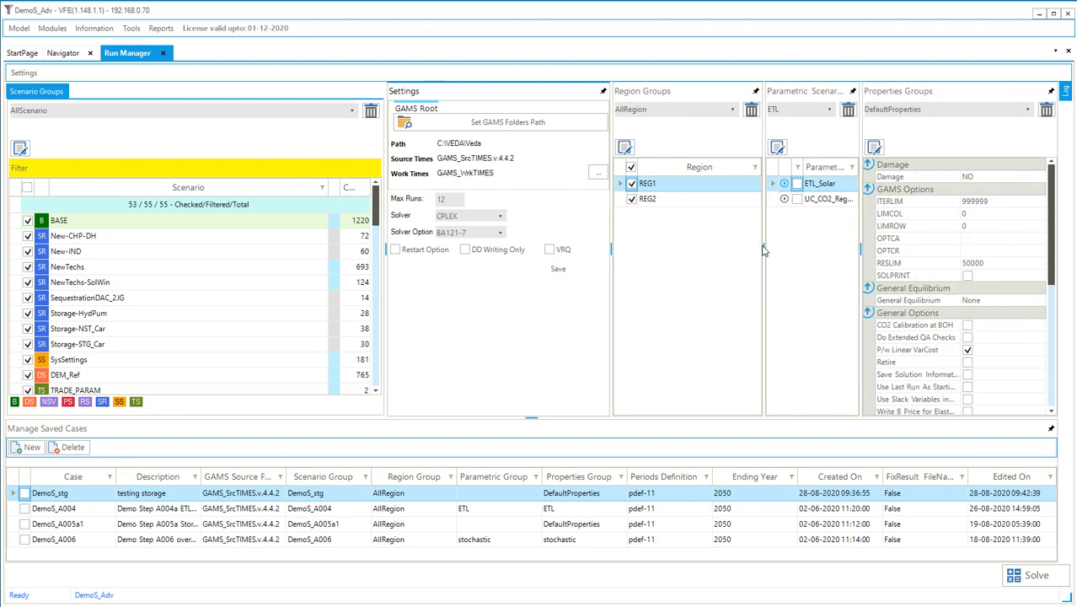
mouse_move(1055, 221)
mouse_down()
mouse_move(1055, 334)
mouse_move(1055, 219)
mouse_up()
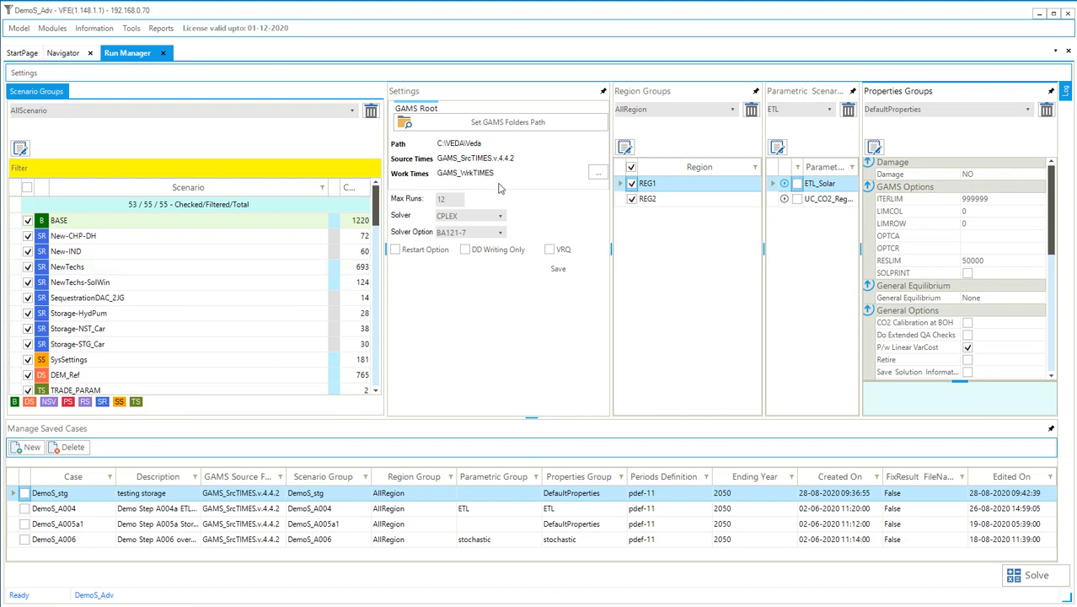
- Examine the Work Times and Source Times choices for the GAMS folder path and the contents of the GAMS_WrkTIMES folder
click(494, 124)
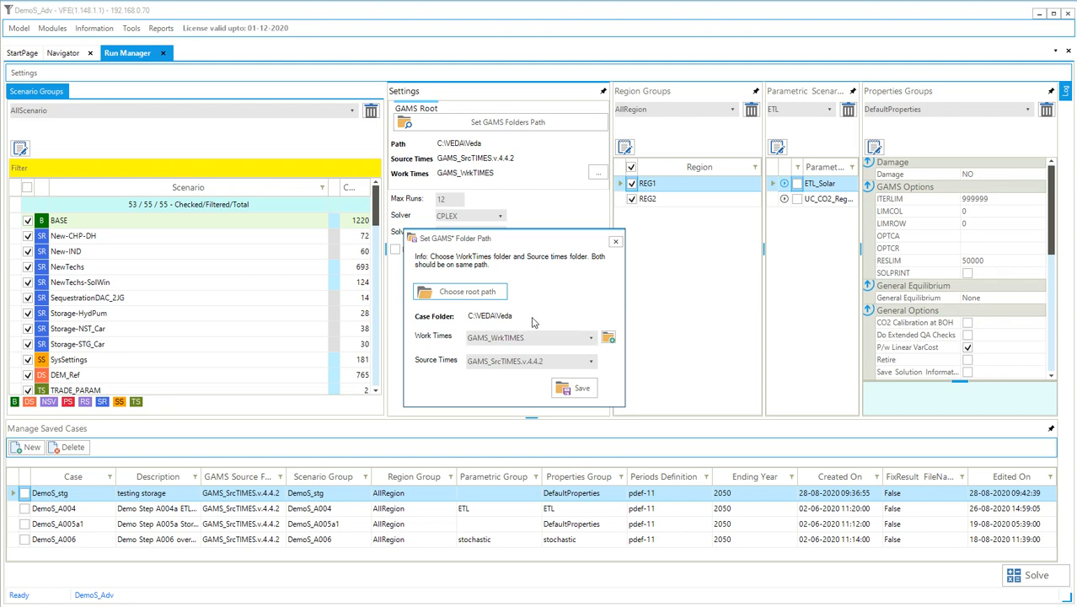
click(591, 338)
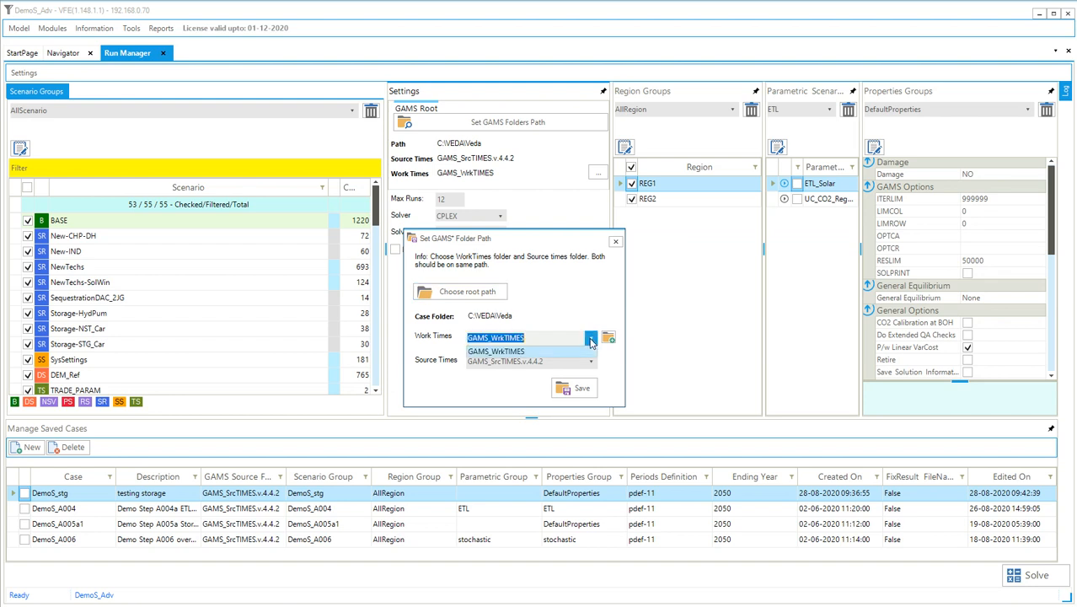
click(591, 340)
click(591, 362)
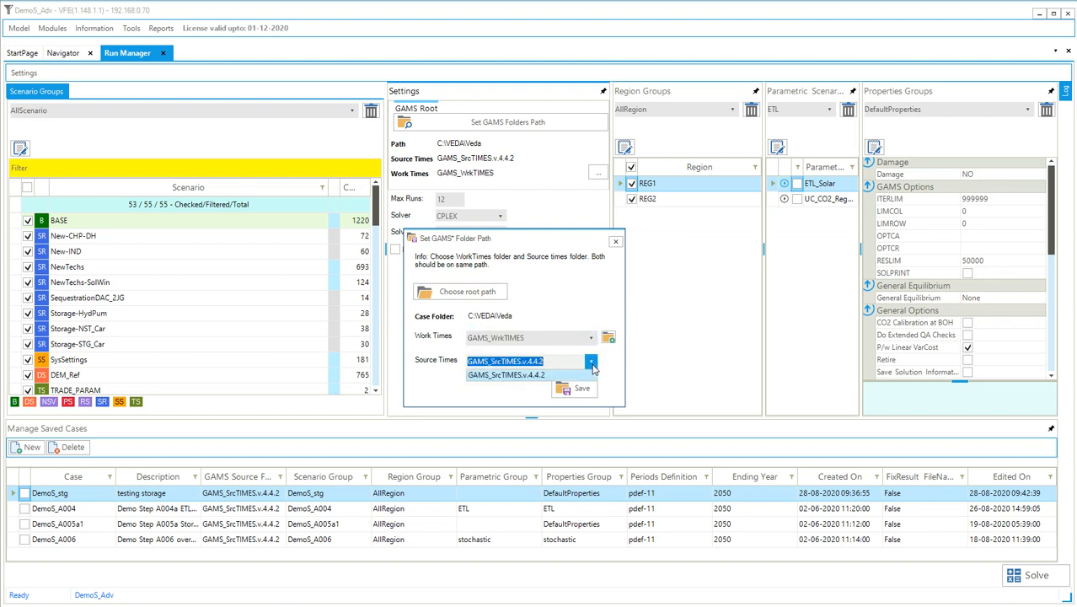
click(591, 364)
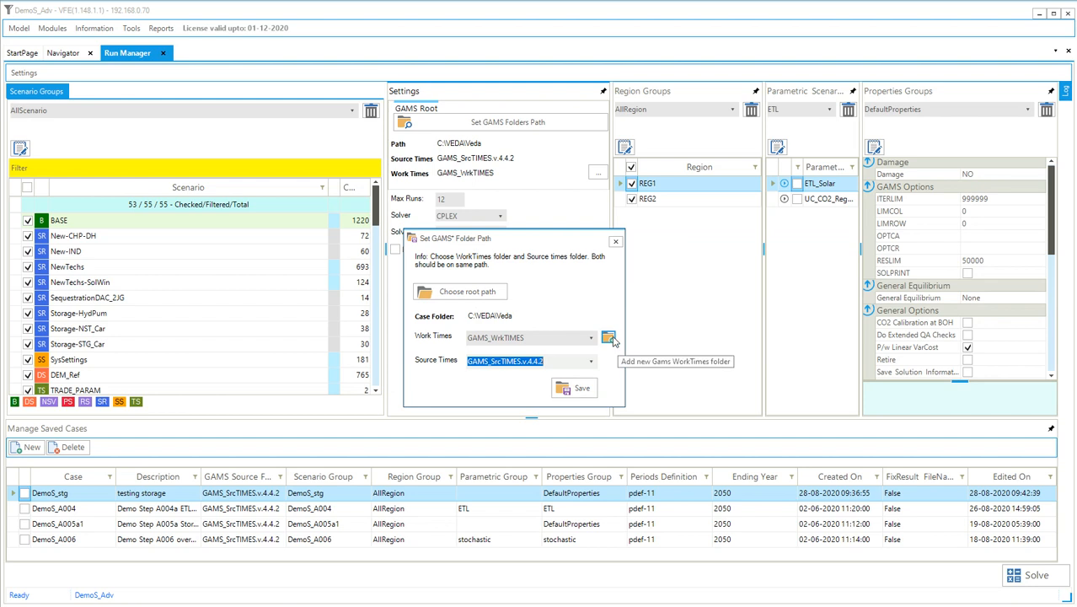
click(615, 241)
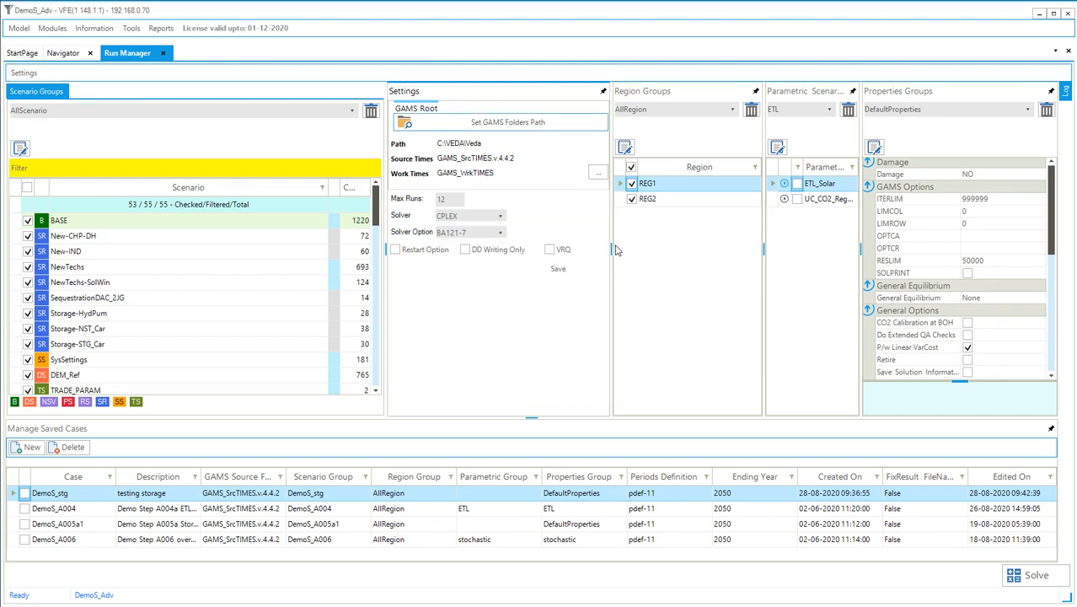
click(596, 174)
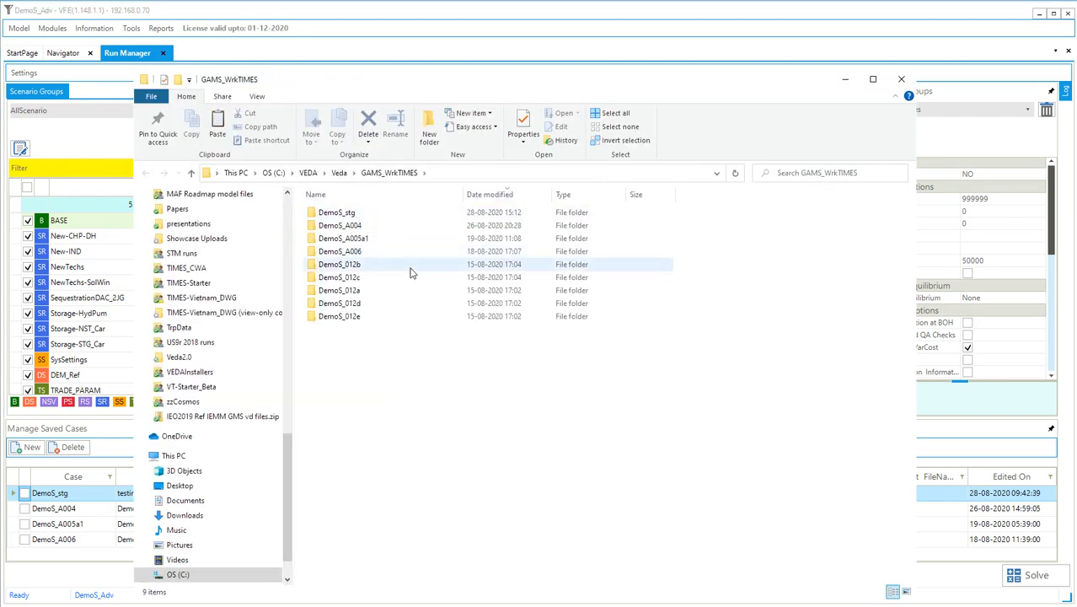
click(901, 79)
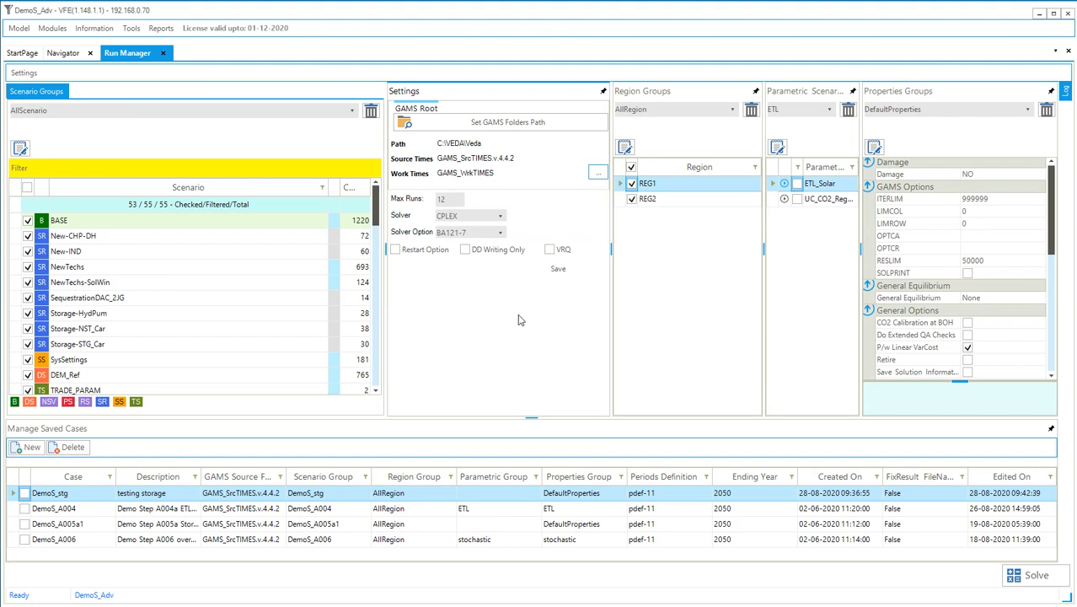
- Examine the Max Runs, Solver and Solver Option settings and the SolverOptFiles folder holding the solver option files
click(458, 200)
click(458, 200)
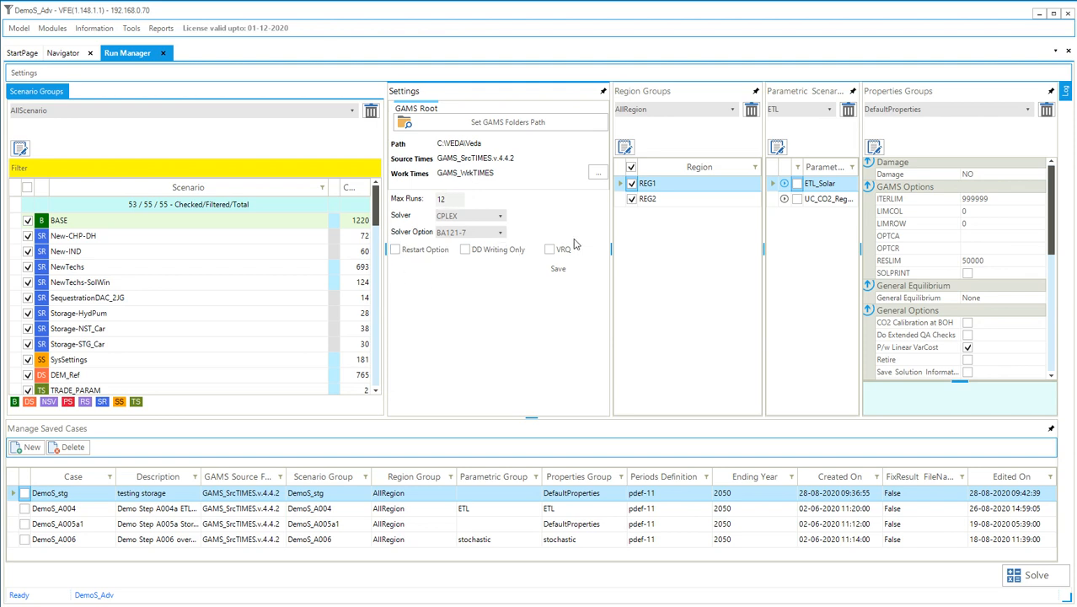
click(500, 216)
click(500, 216)
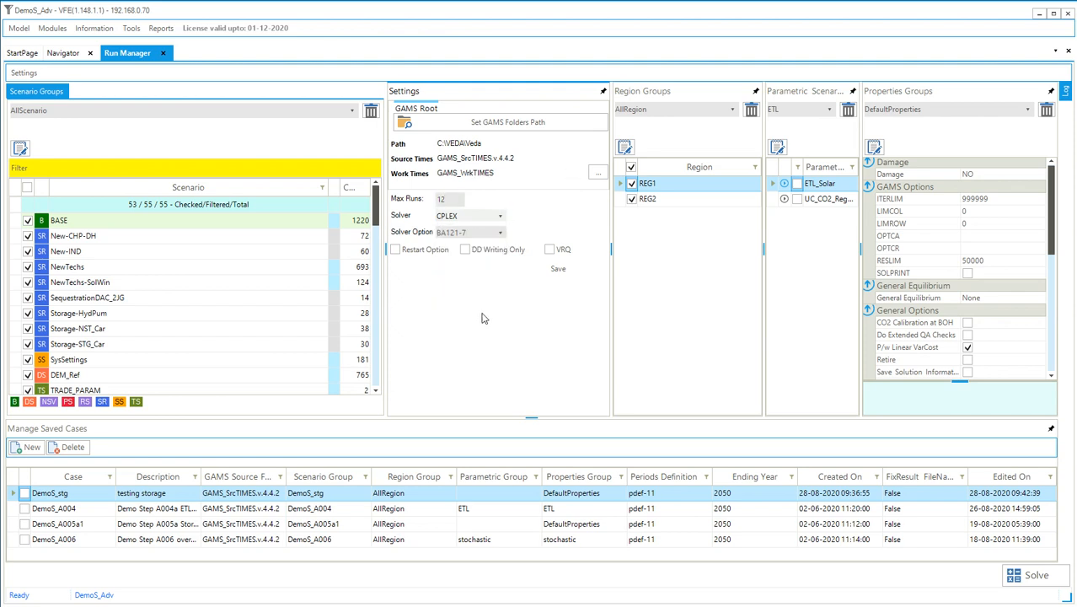
click(499, 217)
click(499, 217)
click(501, 233)
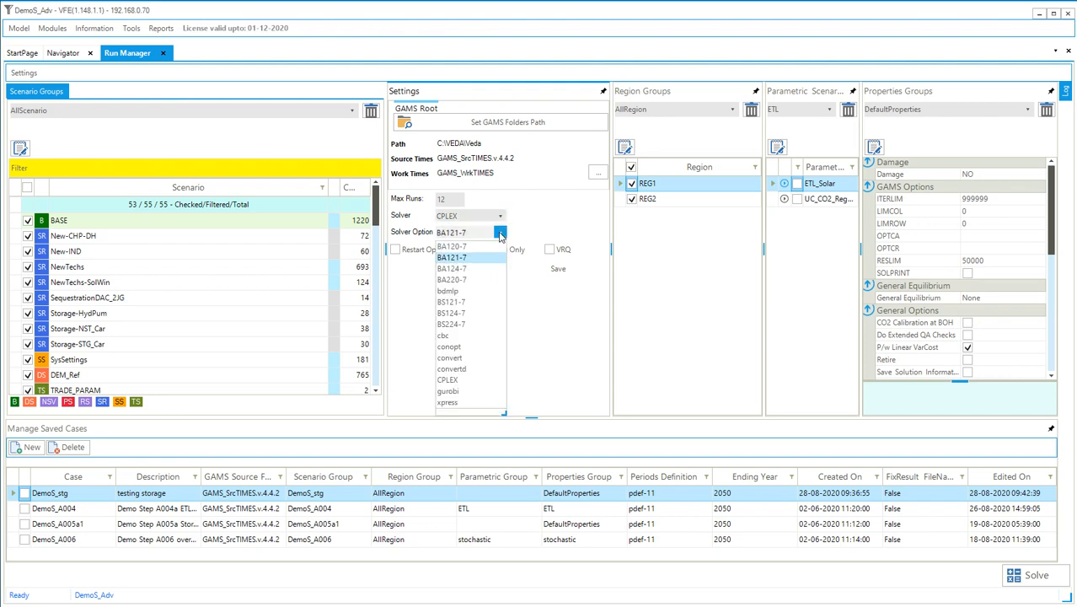
click(500, 234)
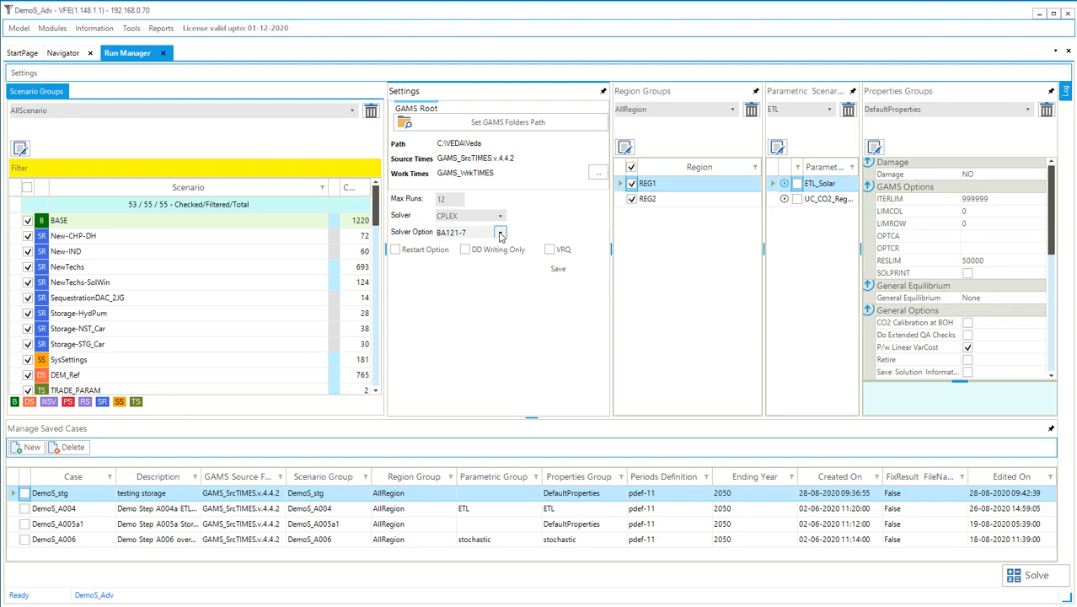
click(412, 234)
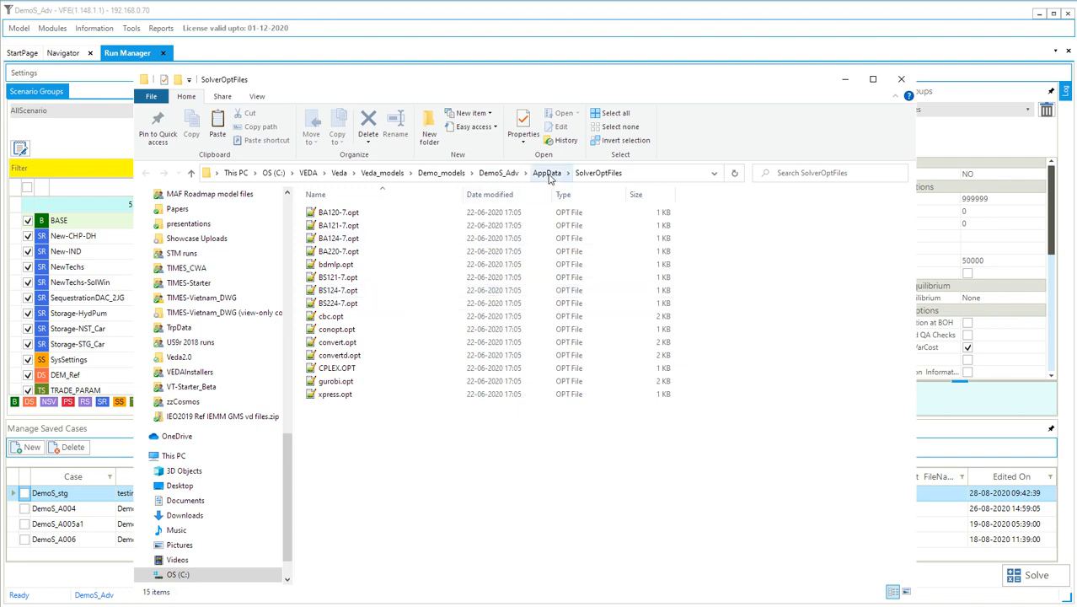
click(901, 80)
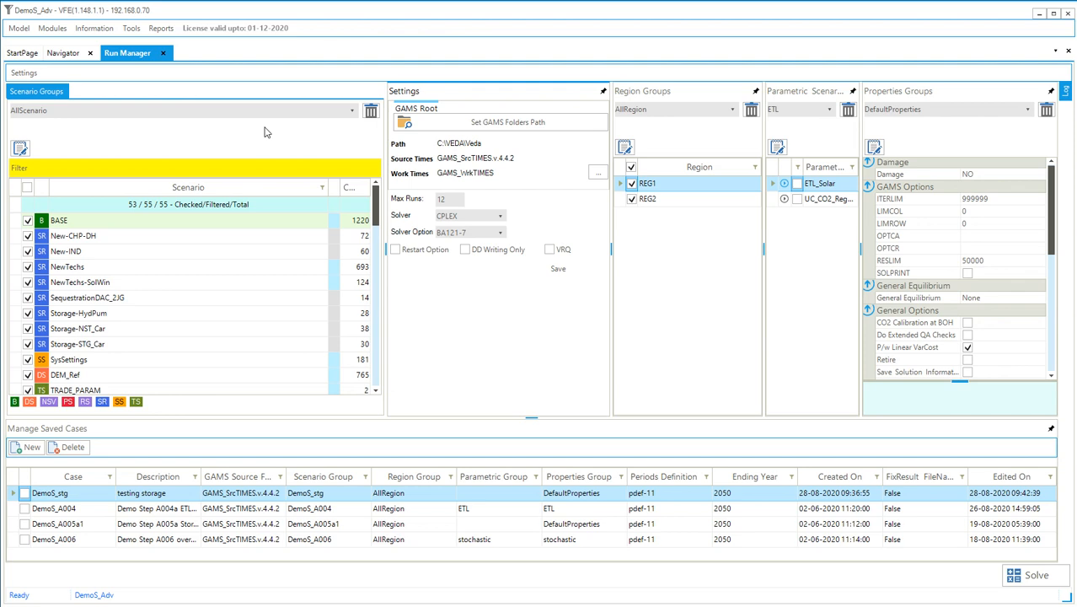
- Load the scenario groups DemoS_A001 and DemoS_A001a in turn and look through their scenario lists
click(351, 113)
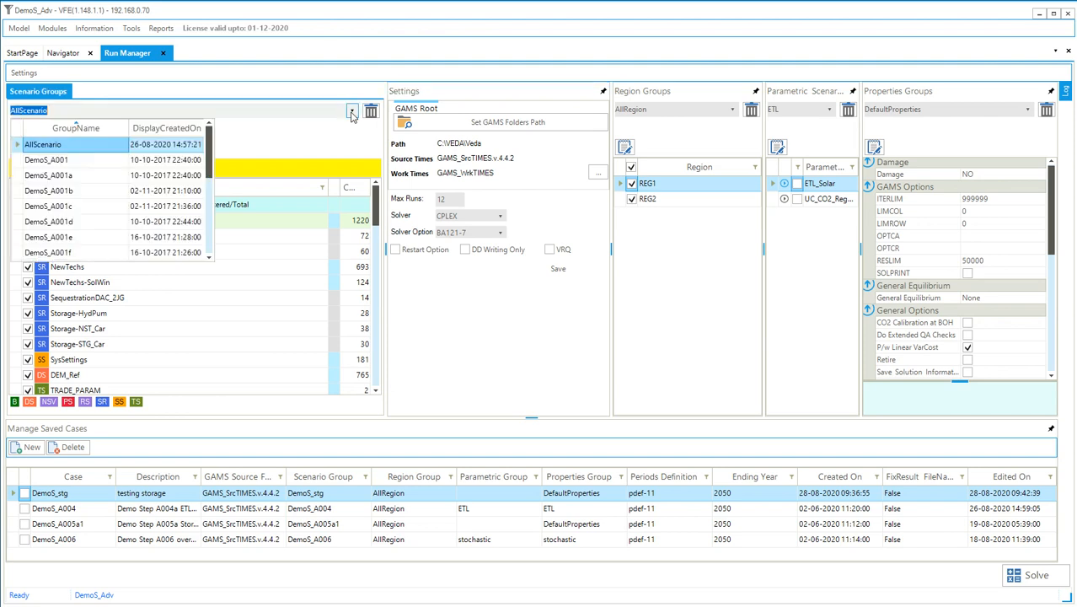
click(99, 166)
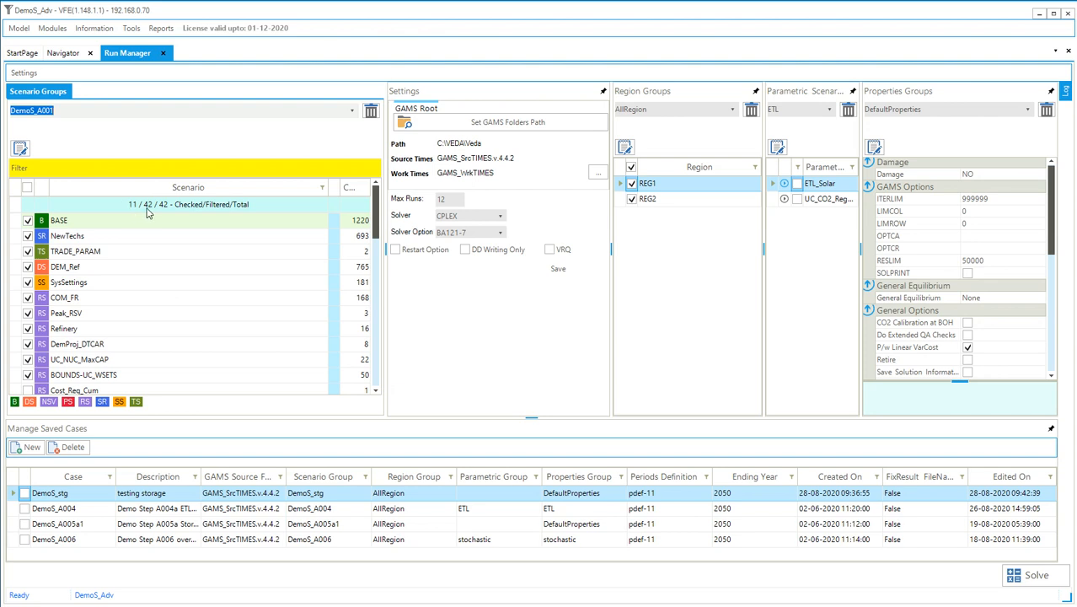
click(352, 110)
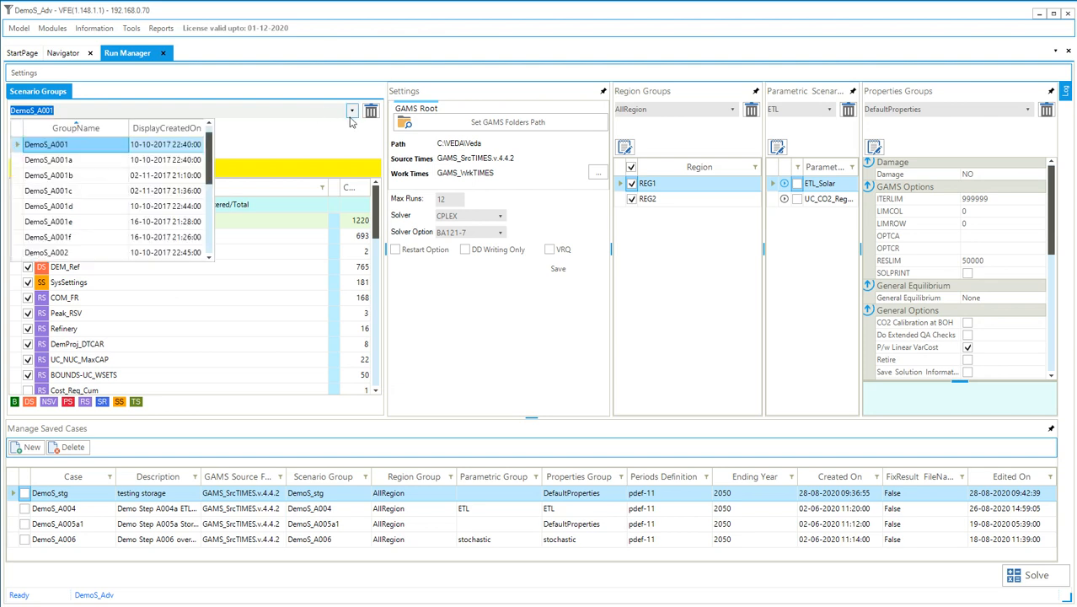
click(89, 160)
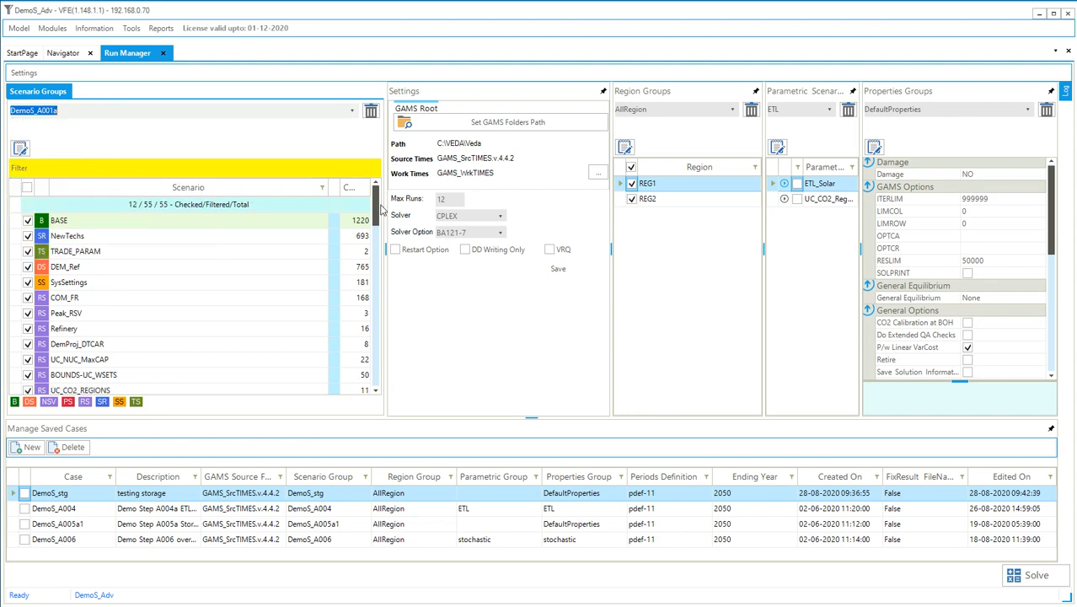
drag(377, 210, 379, 362)
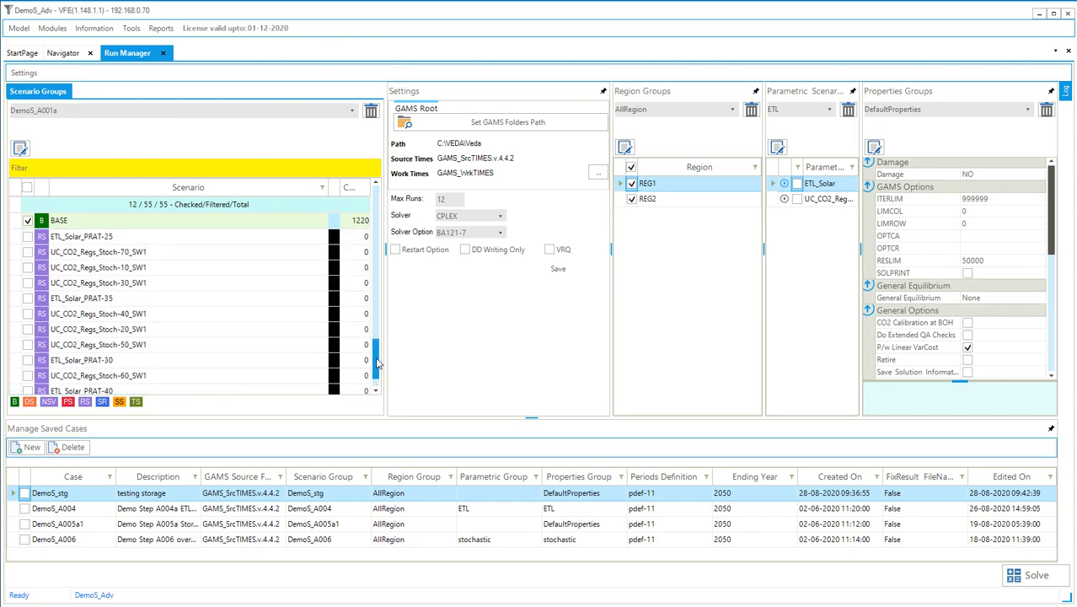
drag(377, 362, 373, 197)
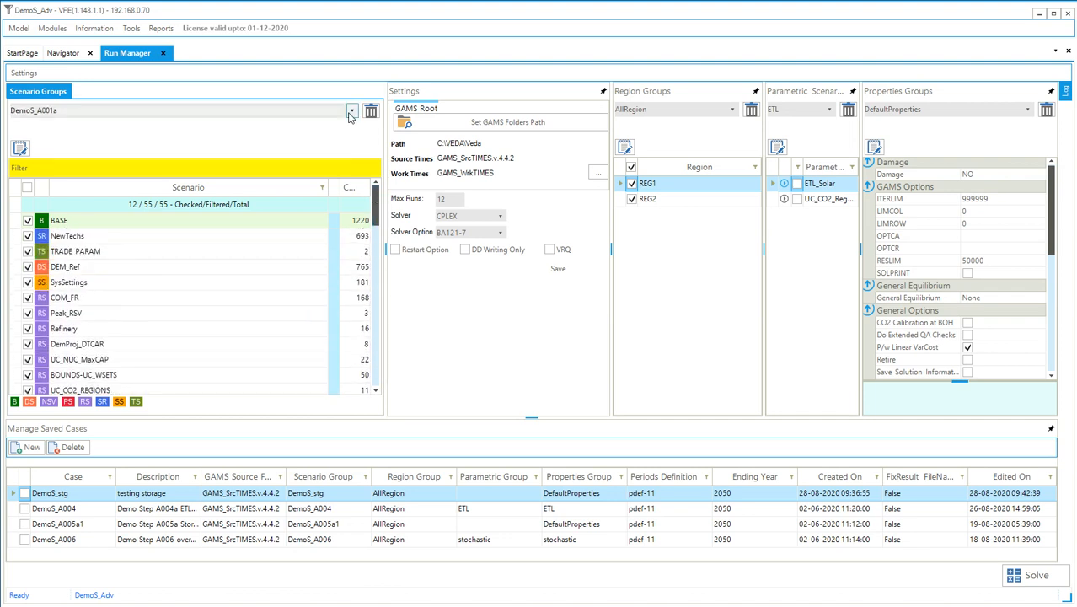
- Load the scenario group DemoS_A002, filter its scenarios by "co2" and include the CO2_TAX scenario
click(169, 110)
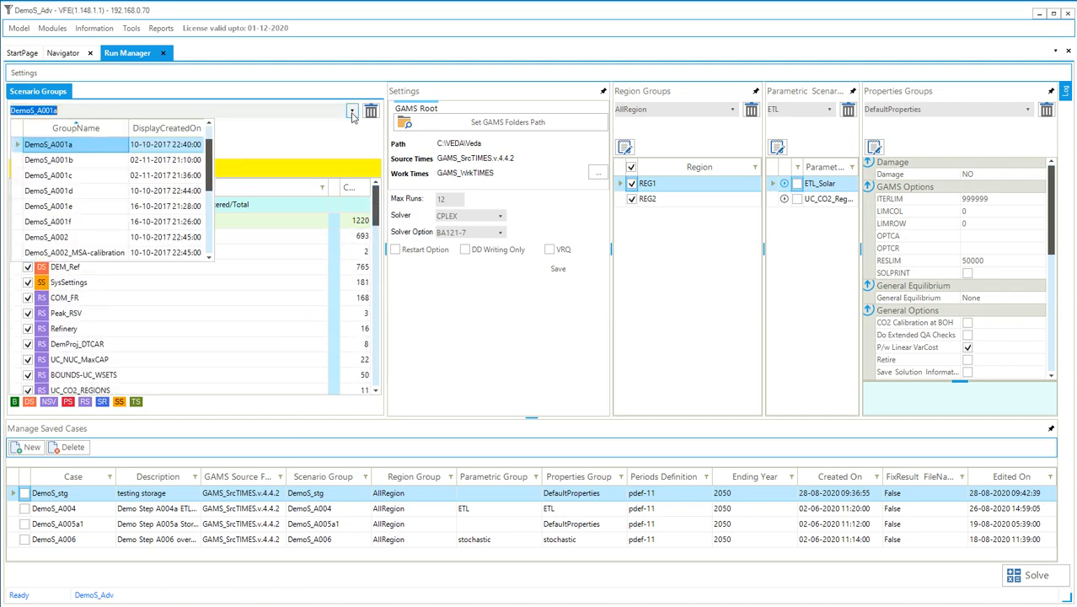
click(93, 239)
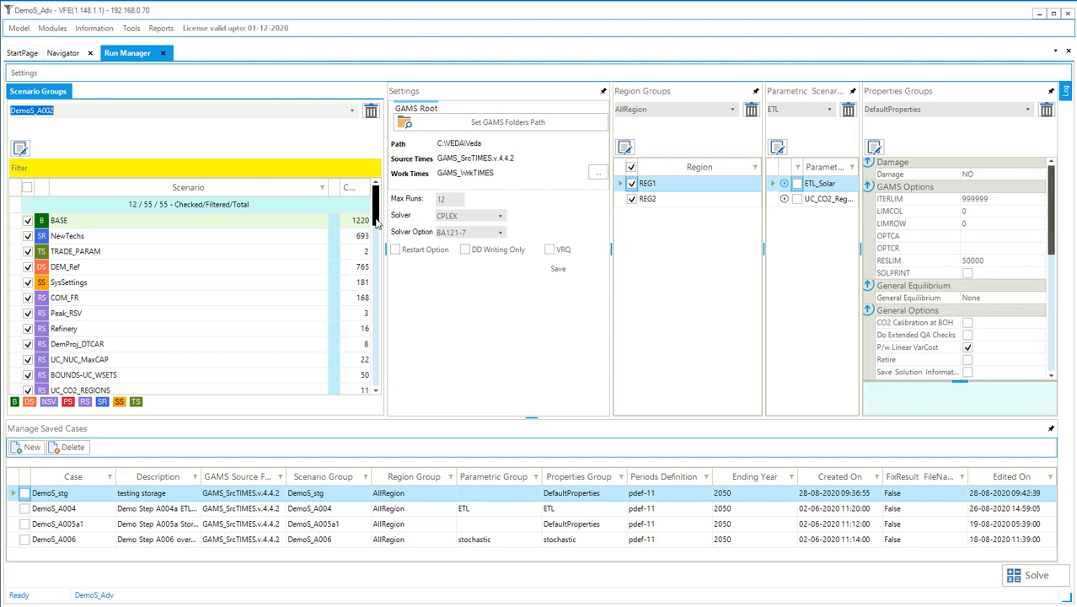
click(278, 169)
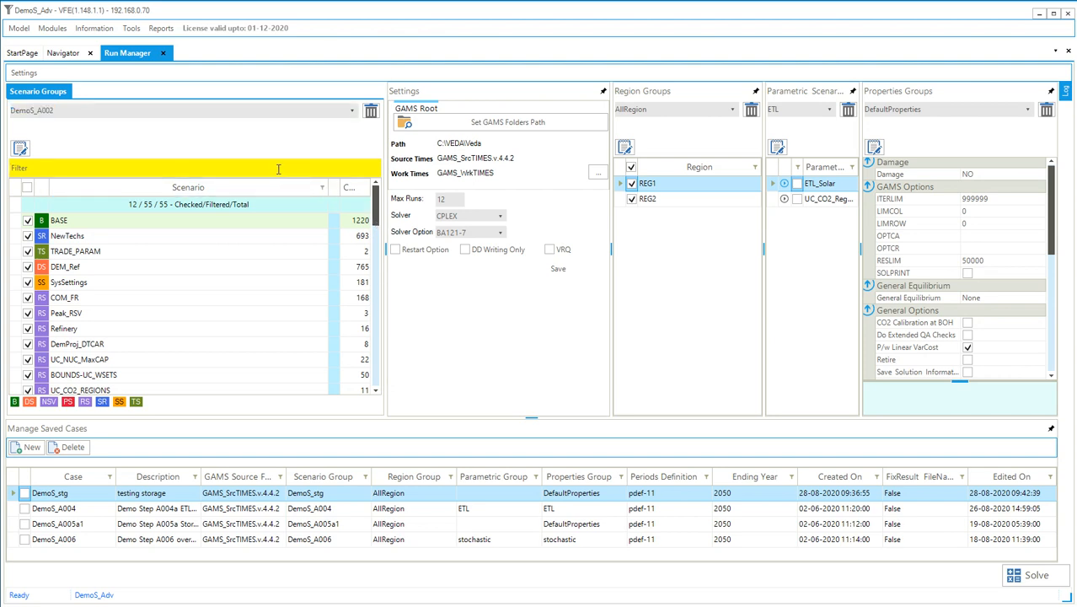
text(co2)
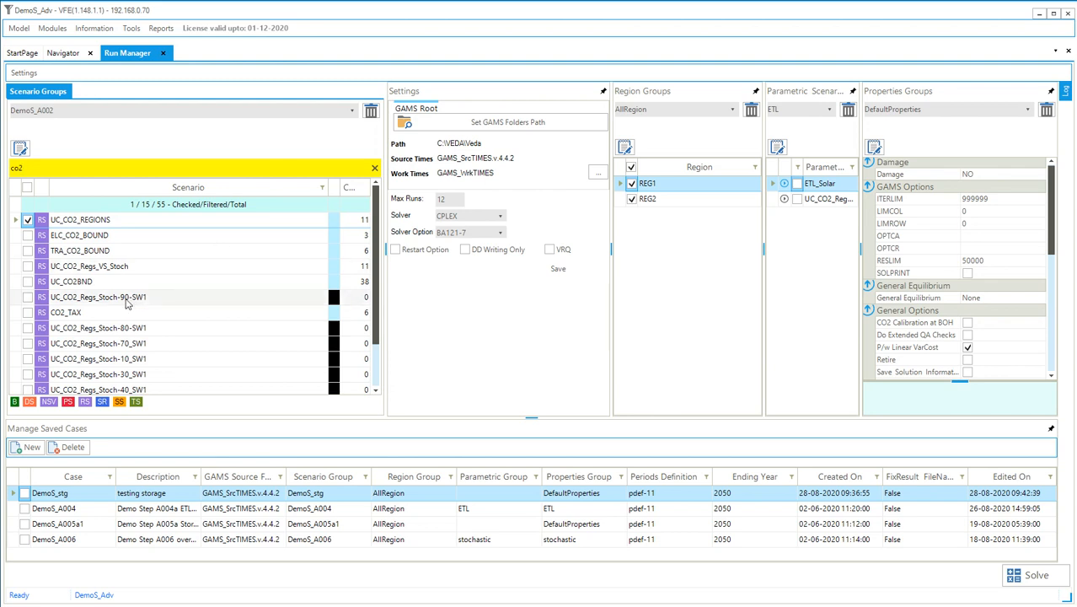
click(27, 313)
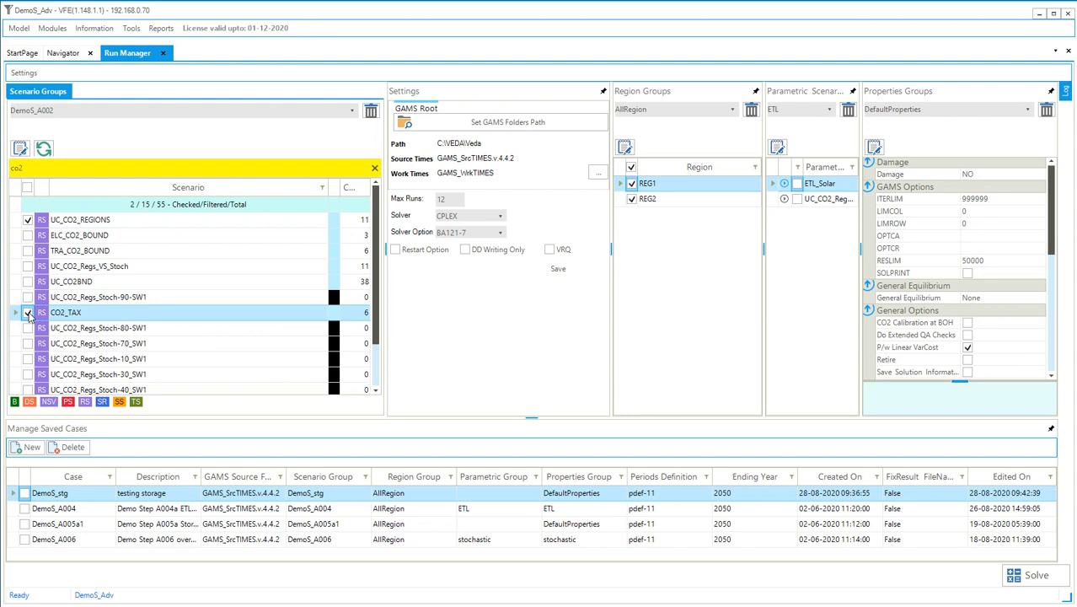
- Save the modified selection as a new scenario group named "DemoS_A002_with CO2 tax" and check it in the list of groups
click(21, 149)
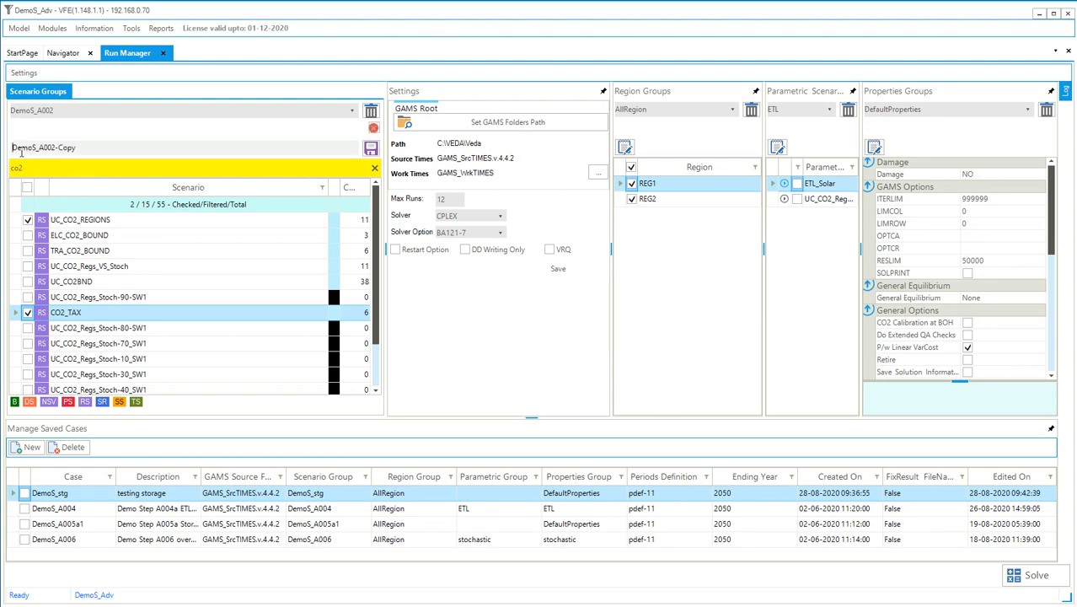
click(85, 148)
key(BackSpace)
key(BackSpace)
key(BackSpace)
key(BackSpace)
key(BackSpace)
text(_with CO2 tax)
click(370, 149)
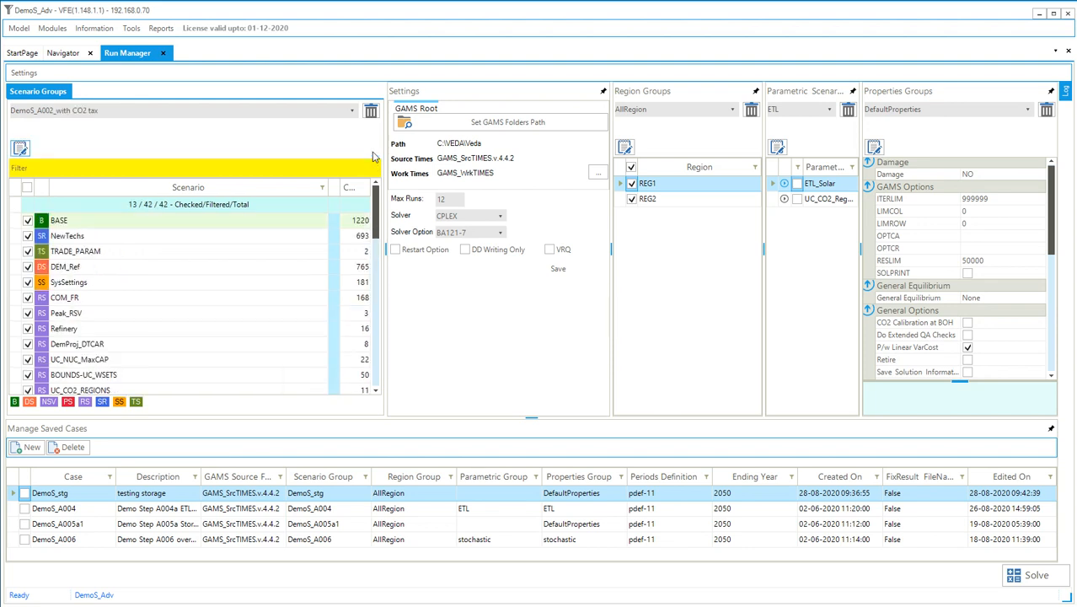
click(350, 111)
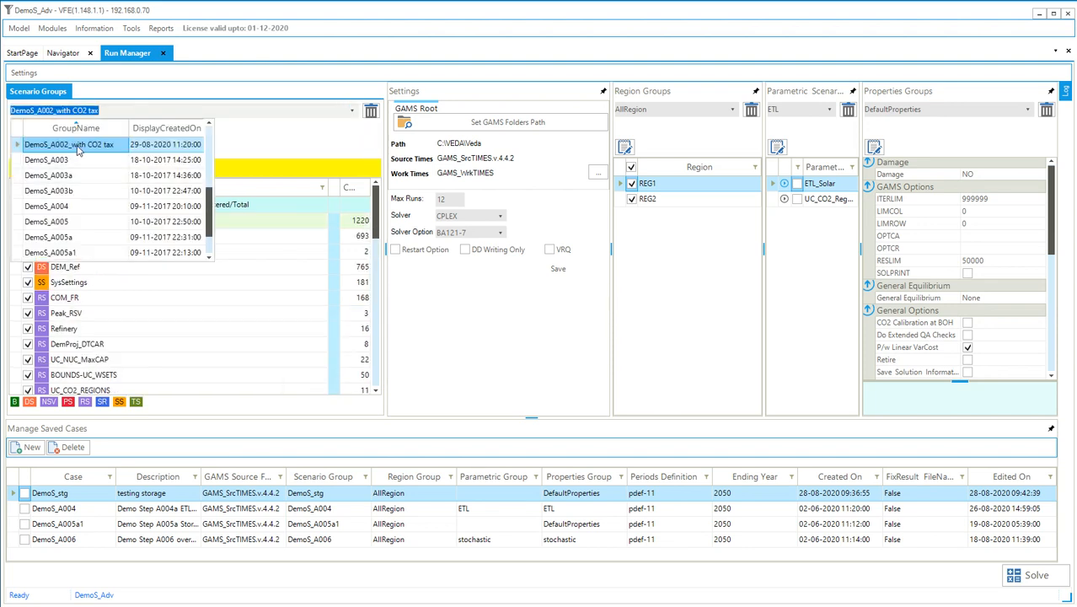
- Load the scenario group DemoS_A003 for comparison, then return to the group DemoS_A002_with CO2 tax
click(74, 160)
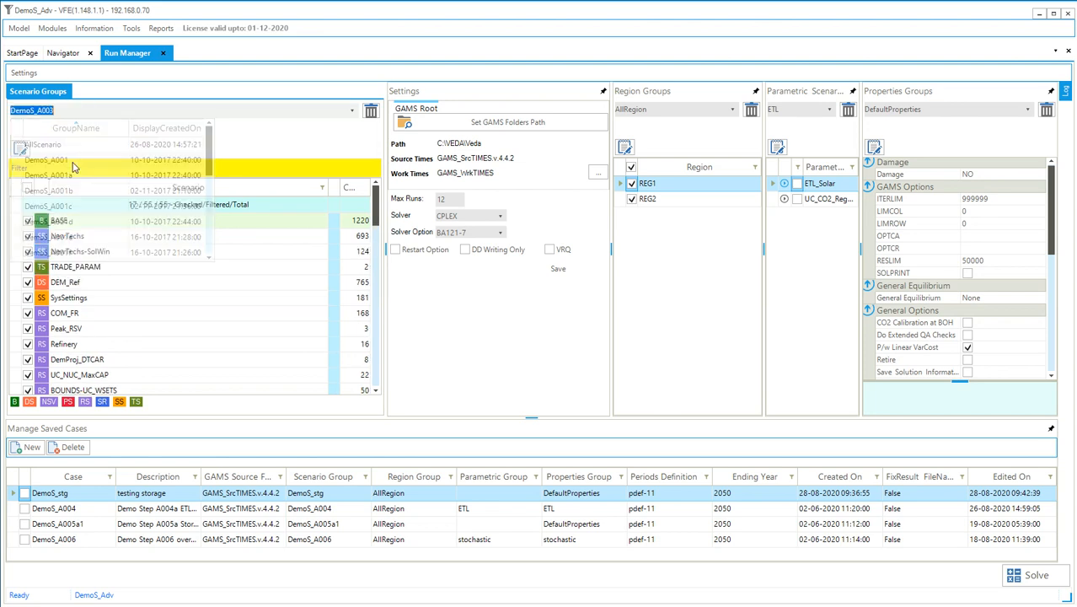
click(352, 111)
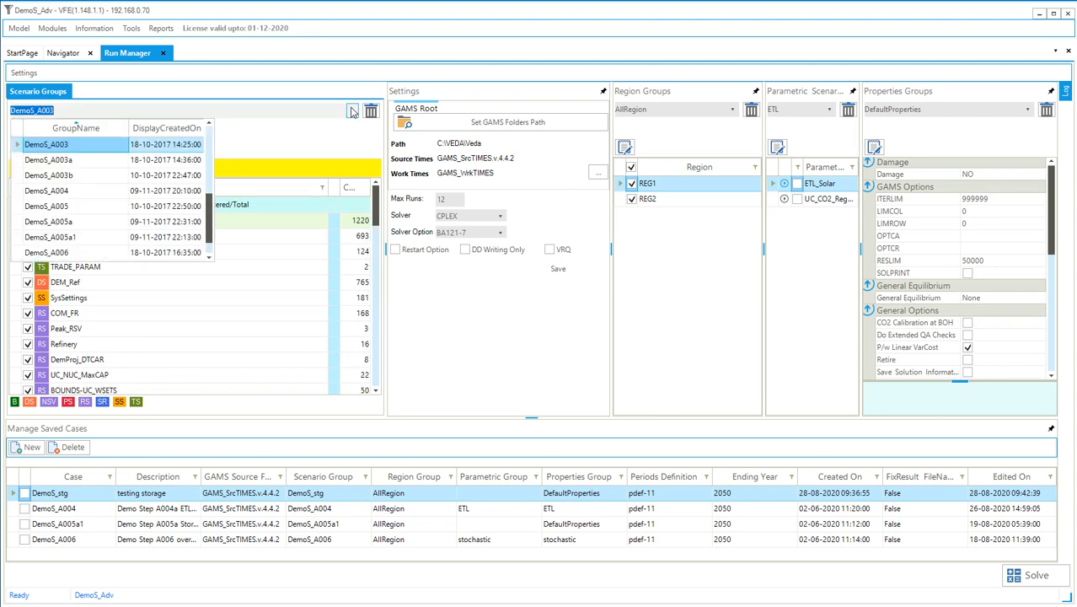
click(209, 127)
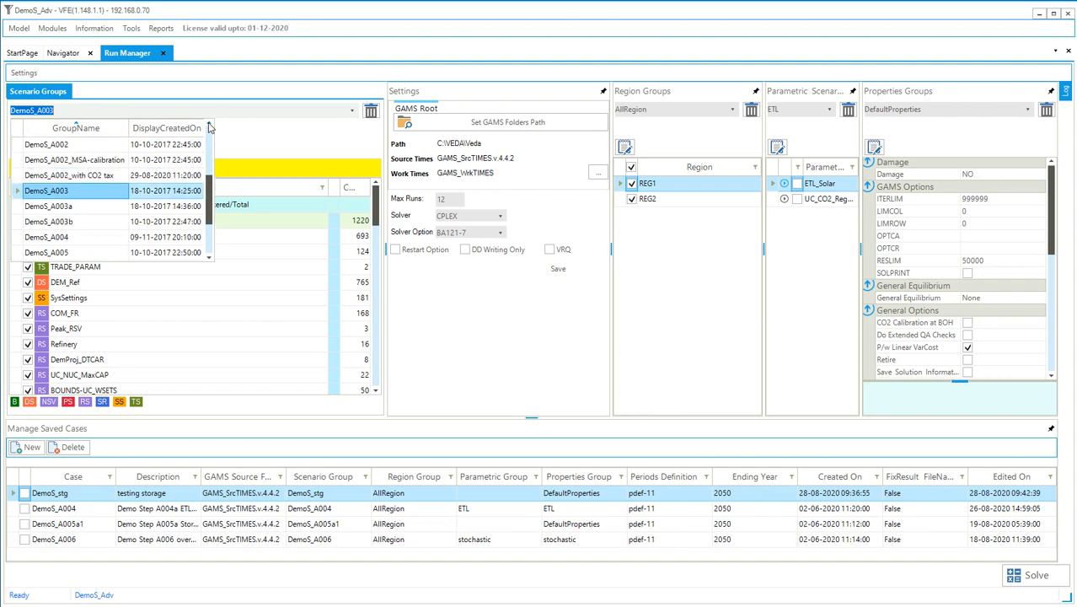
click(93, 176)
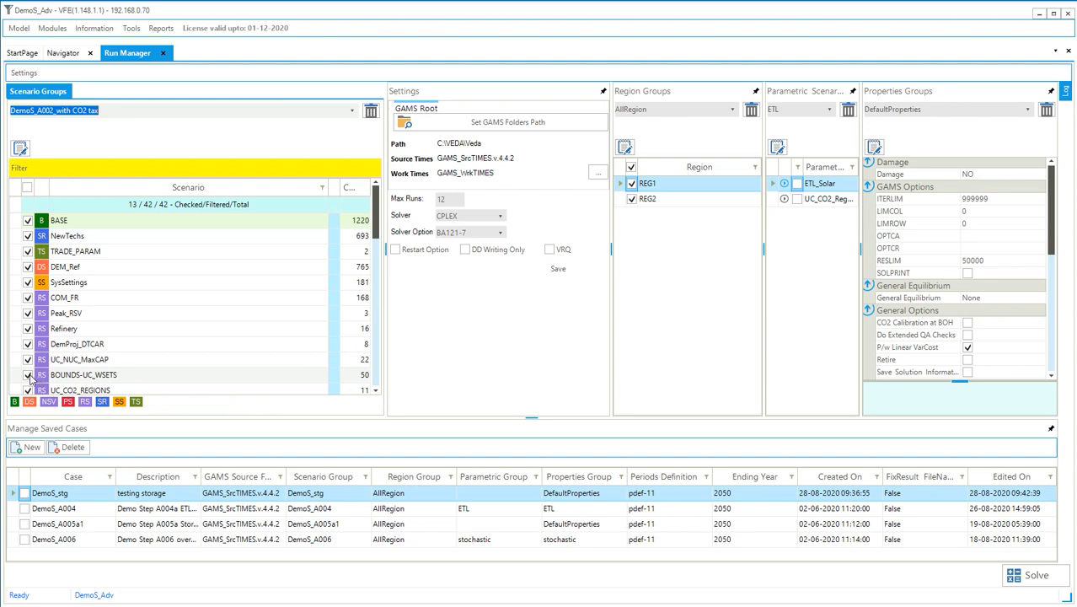
- Exclude BOUNDS-UC_WSETS from the DemoS_A002_with CO2 tax group, include STG_Cars and update the existing group with this selection
click(29, 375)
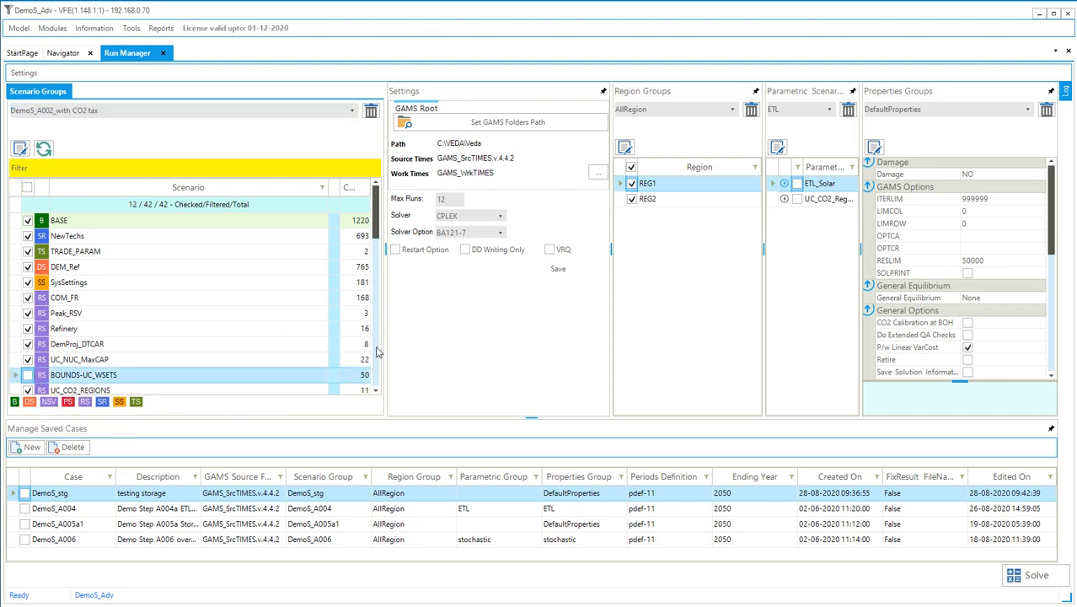
scroll(377, 352, down, 5)
click(27, 347)
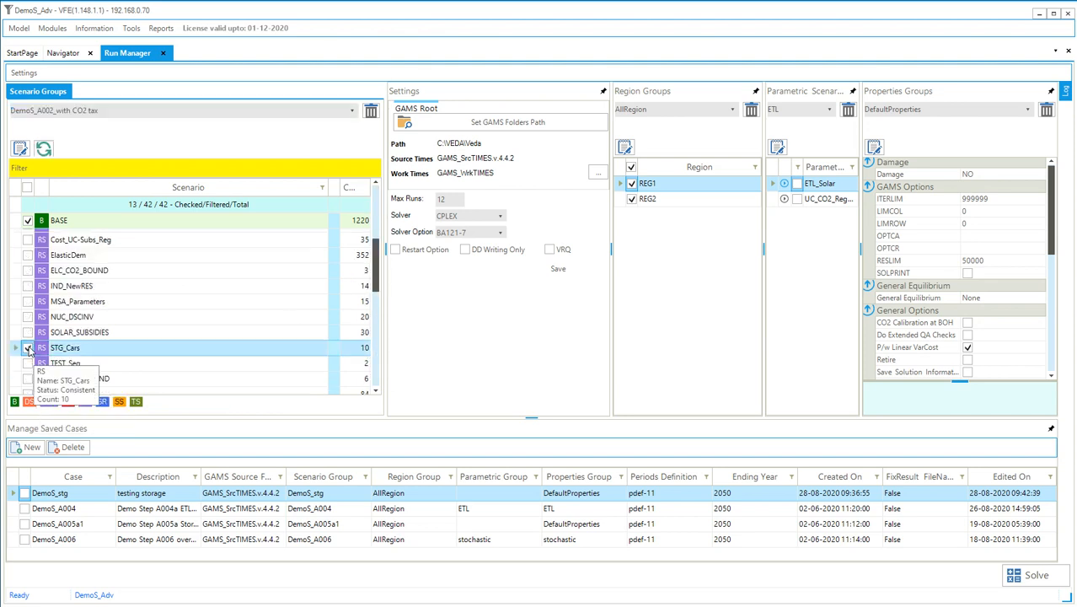
click(44, 148)
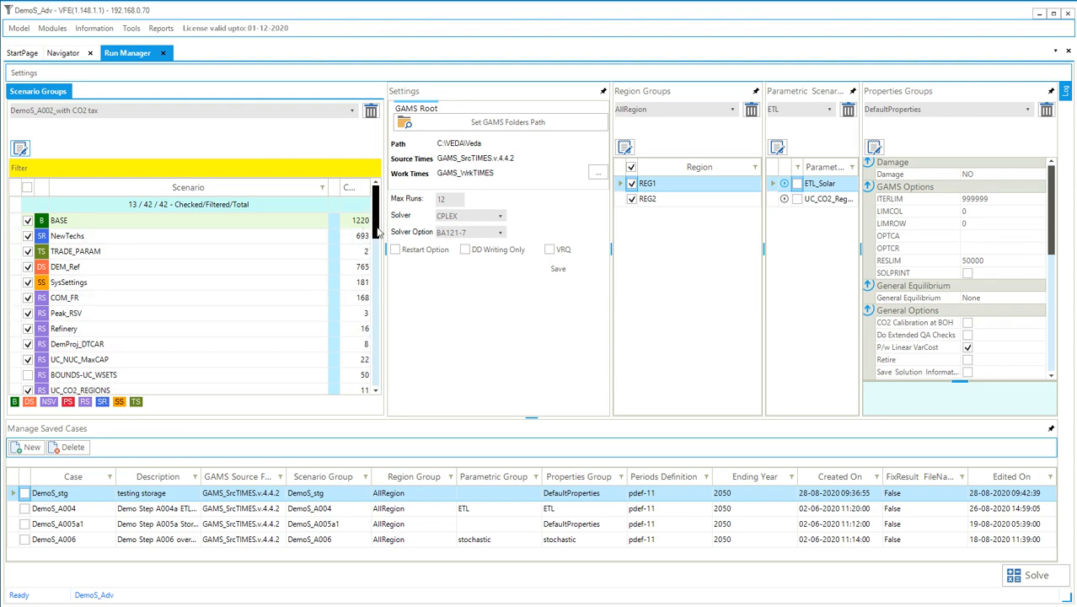
- Look through the group's scenario list and move DemProj_DTCAR ahead of COM_FR in the scenario order
scroll(376, 228, down, 3)
scroll(376, 219, up, 3)
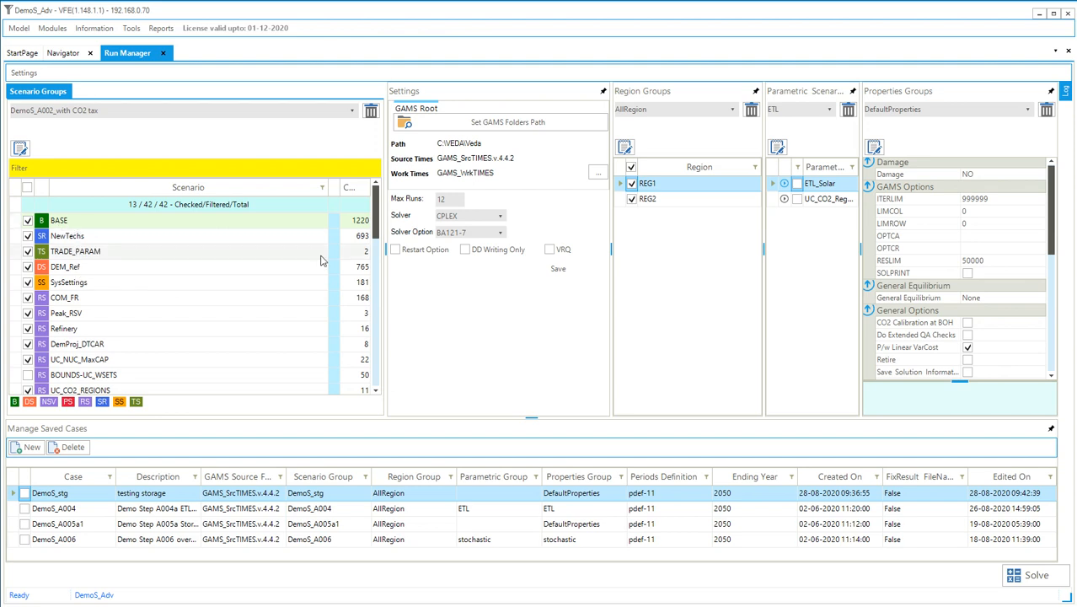
scroll(376, 246, down, 1)
scroll(377, 246, up, 1)
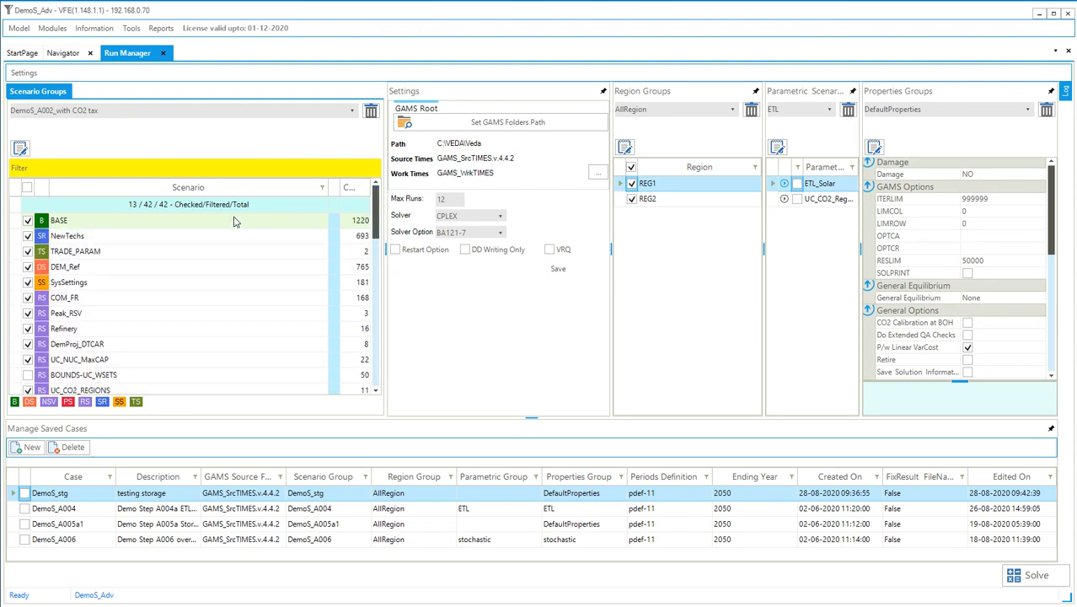
click(138, 349)
drag(138, 352, 140, 300)
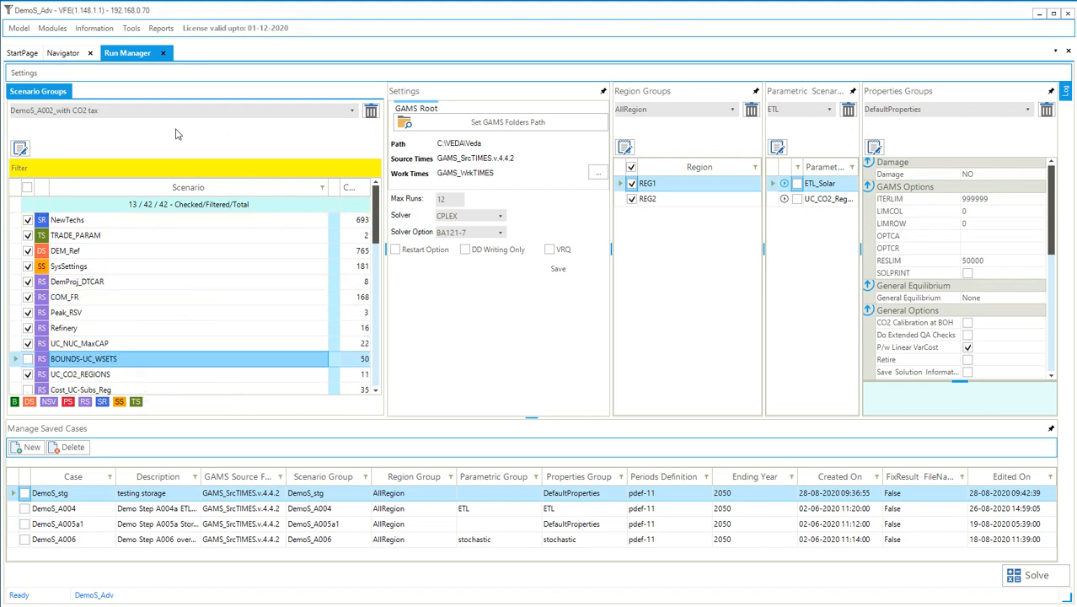
- Switch to the scenario group DemoS_A003 and reload DemoS_A002_with CO2 tax to check its stored scenarios
click(350, 111)
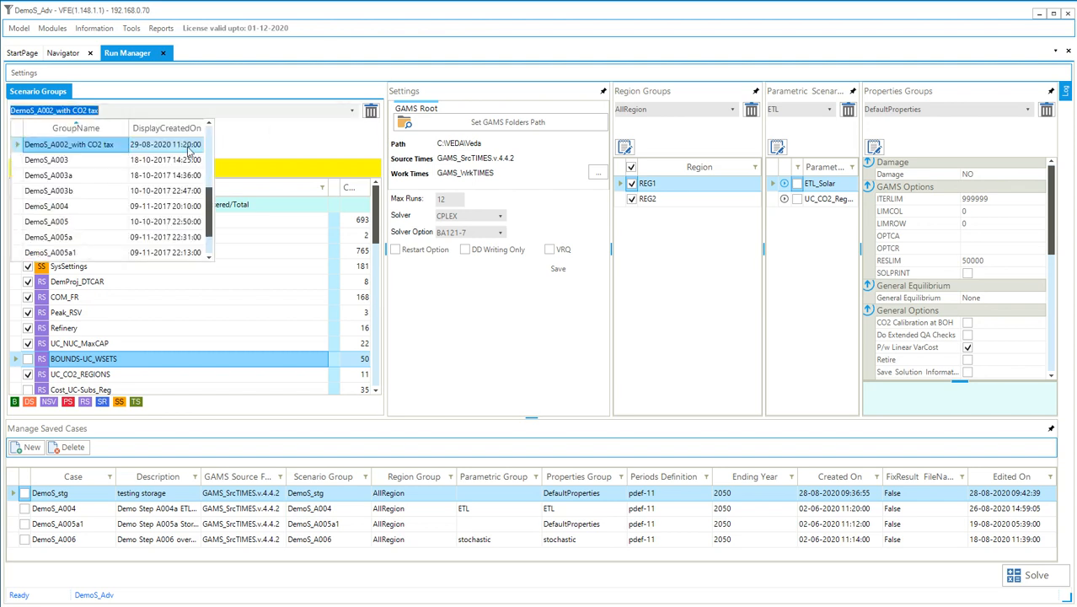
click(105, 162)
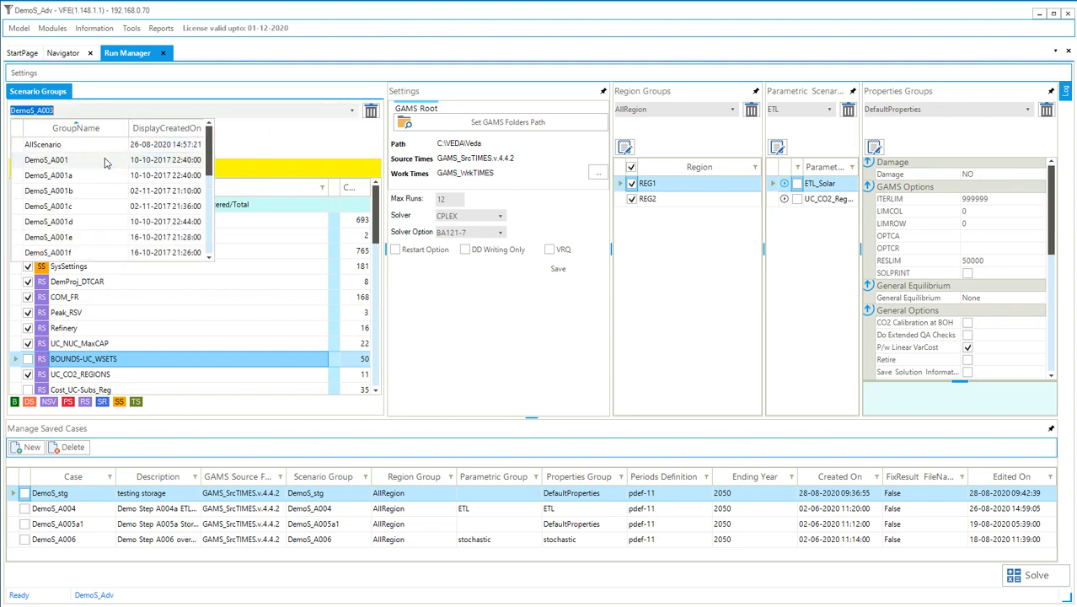
click(351, 112)
scroll(88, 143, up, 3)
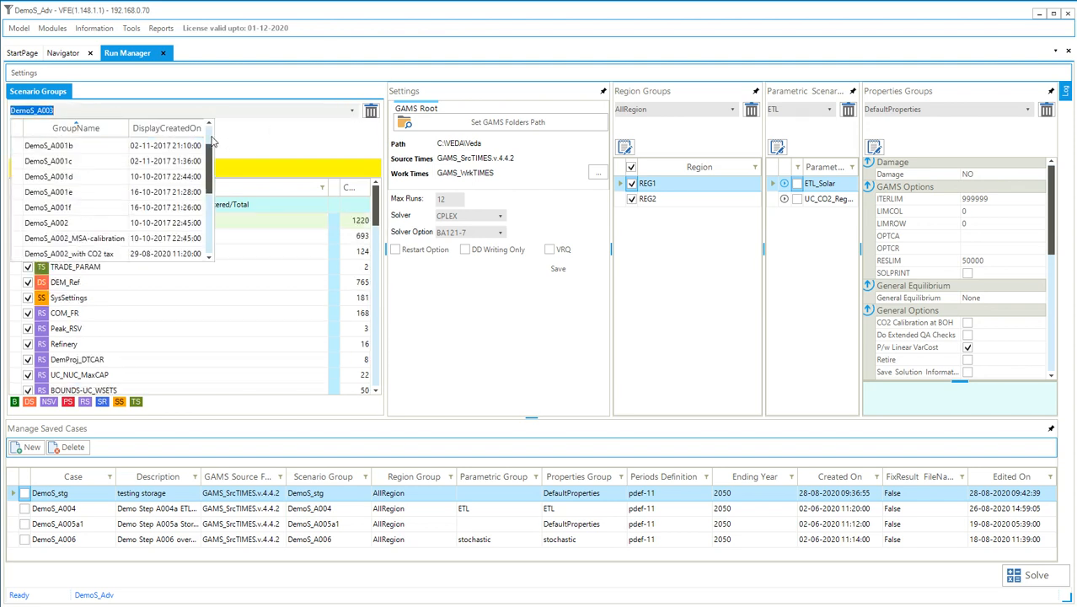
click(101, 253)
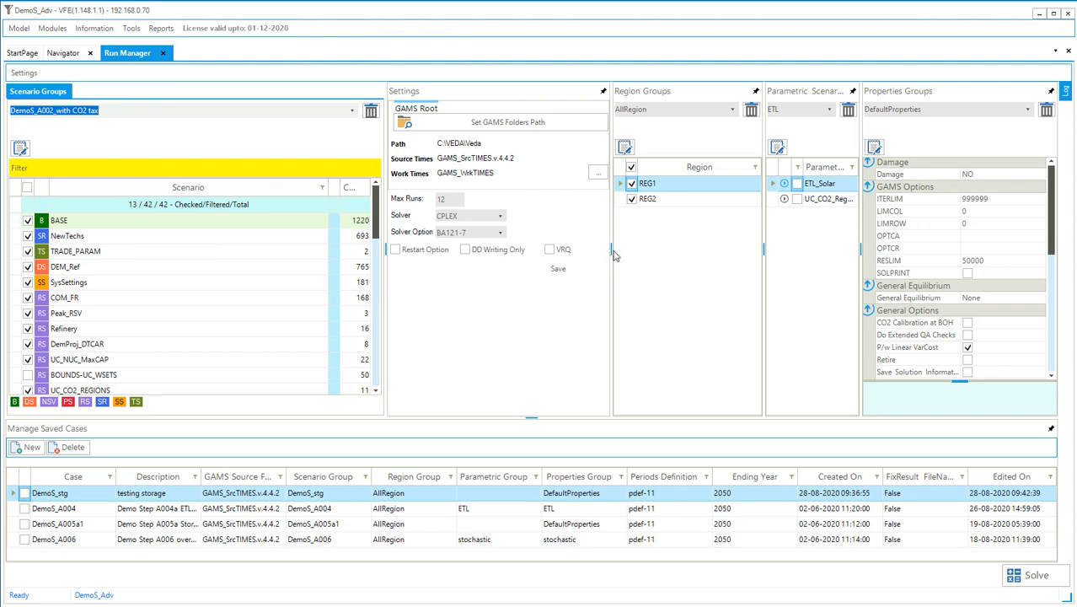
- Widen the Parametric Scenario Groups area and expand the individual scenarios under UC_CO2_Regs_Stoch and ETL_Solar
drag(611, 248, 577, 262)
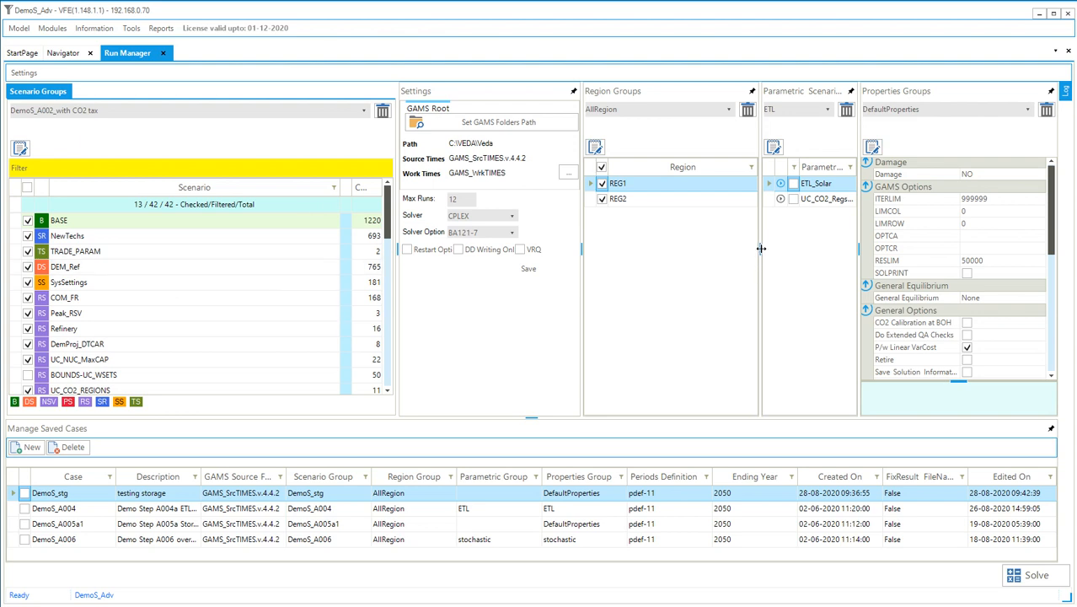
drag(712, 250, 711, 250)
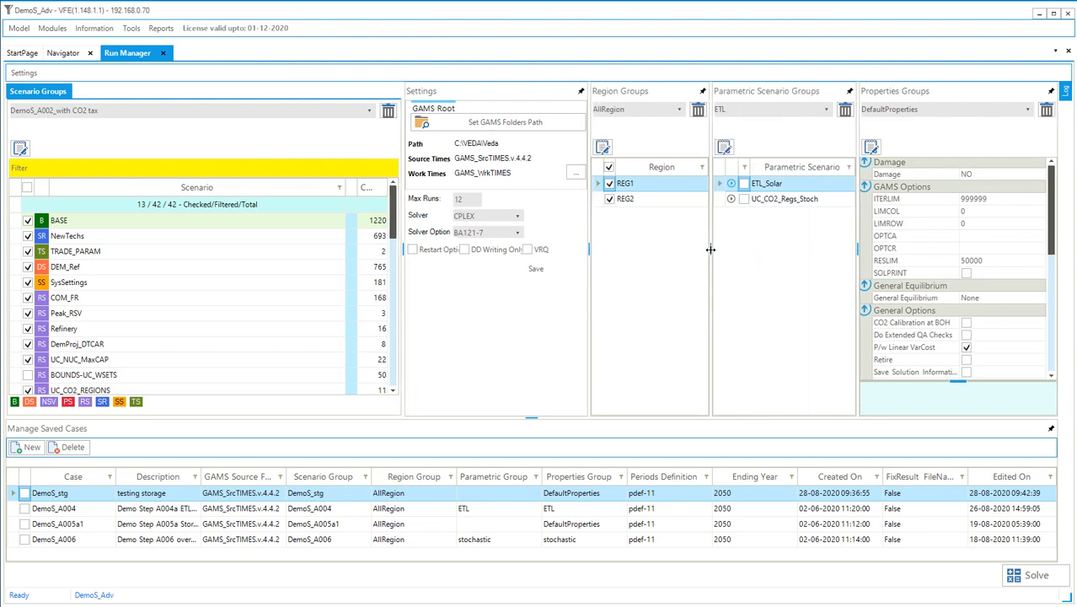
click(731, 199)
click(731, 184)
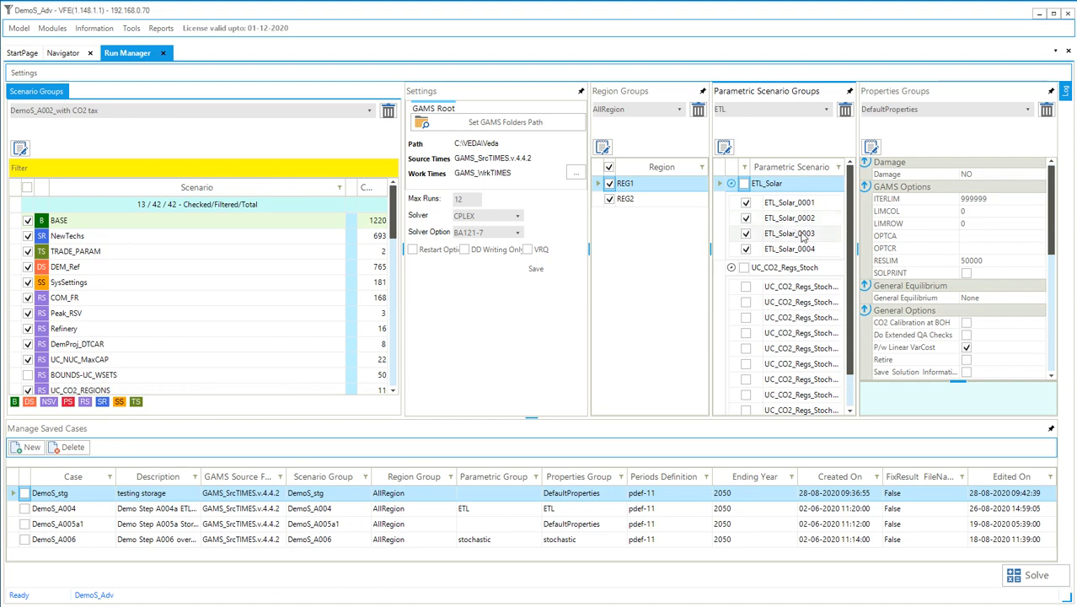
scroll(851, 223, down, 1)
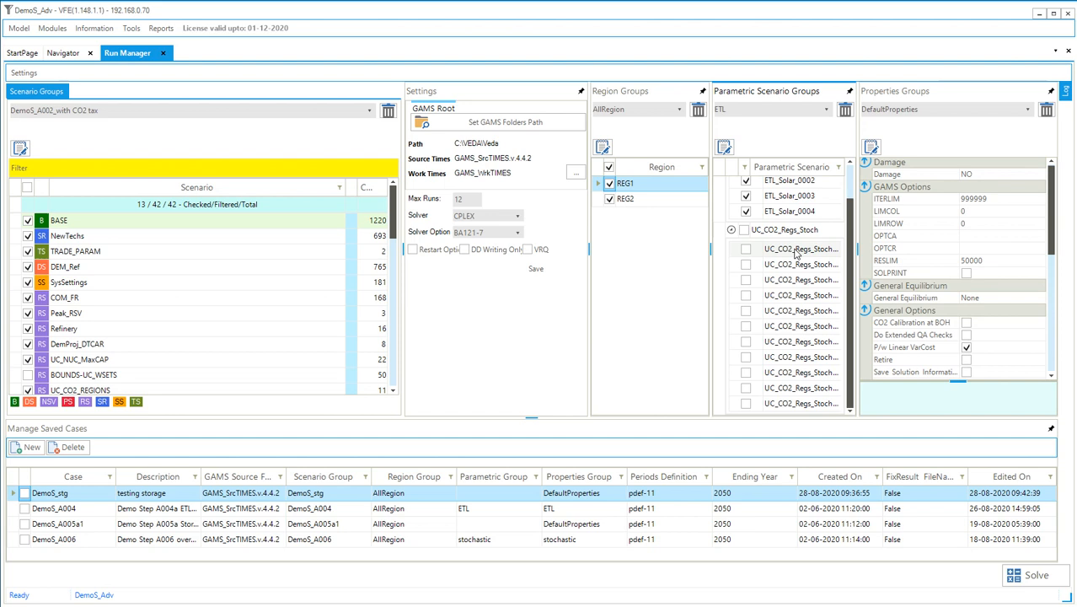
- Load the parametric scenario group stochastic, review which scenarios it includes, and return to the ETL group
click(813, 111)
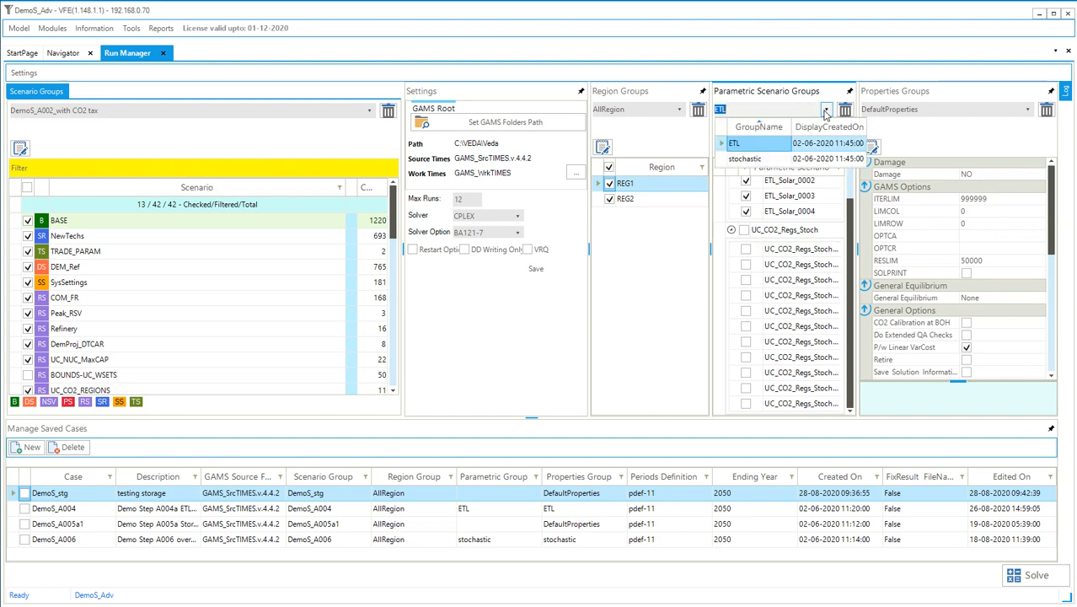
click(752, 158)
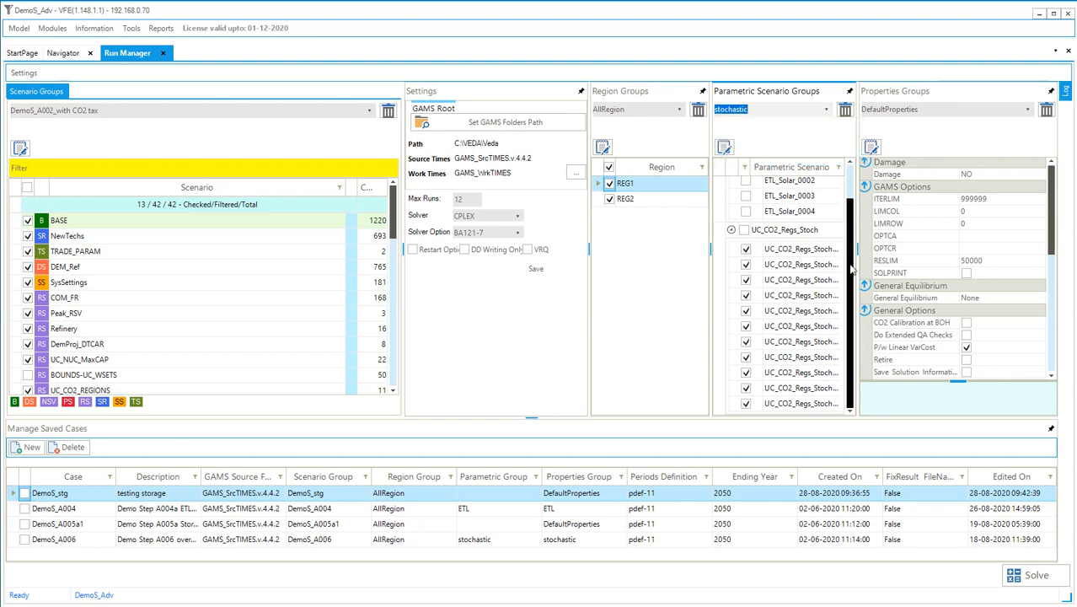
scroll(851, 207, up, 2)
click(771, 110)
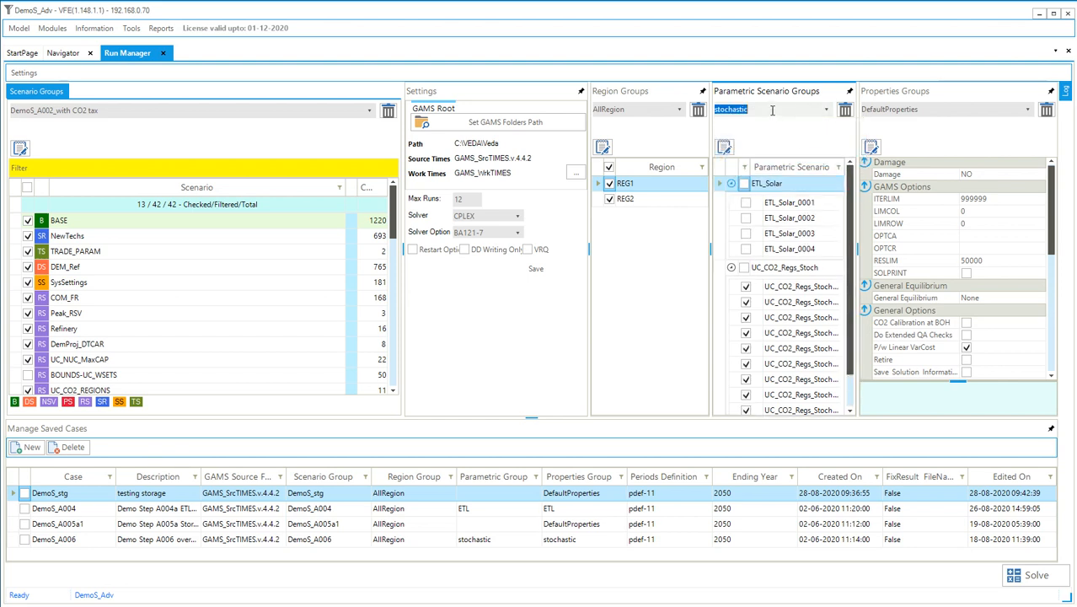
click(826, 112)
click(760, 146)
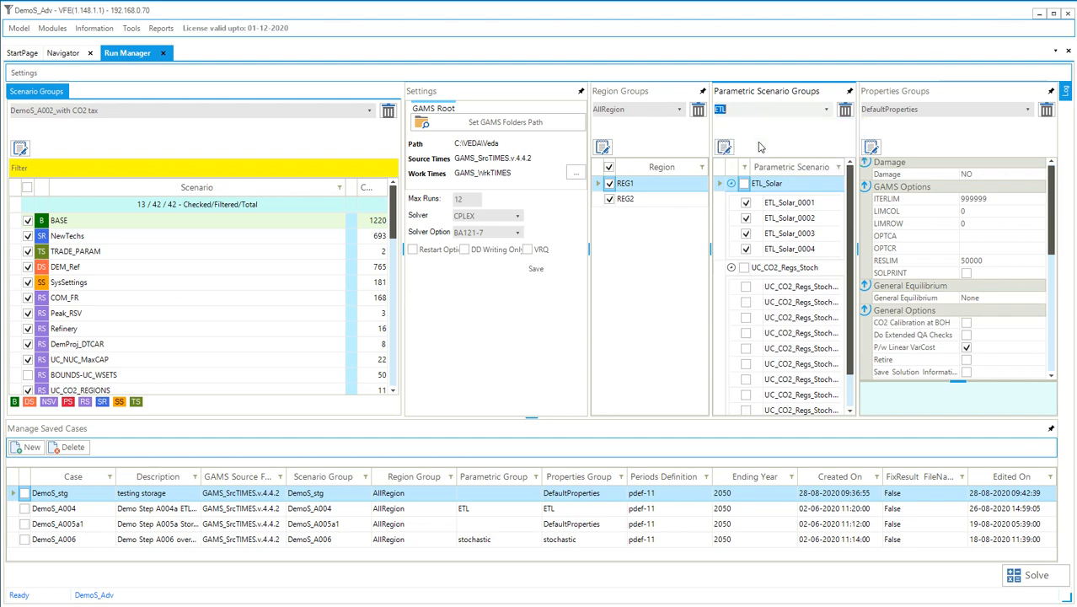
- Exclude ETL_Solar_0004 and ETL_Solar_0003 and save the selection as a new parametric scenario group named "ETL-2 scen only"
click(745, 248)
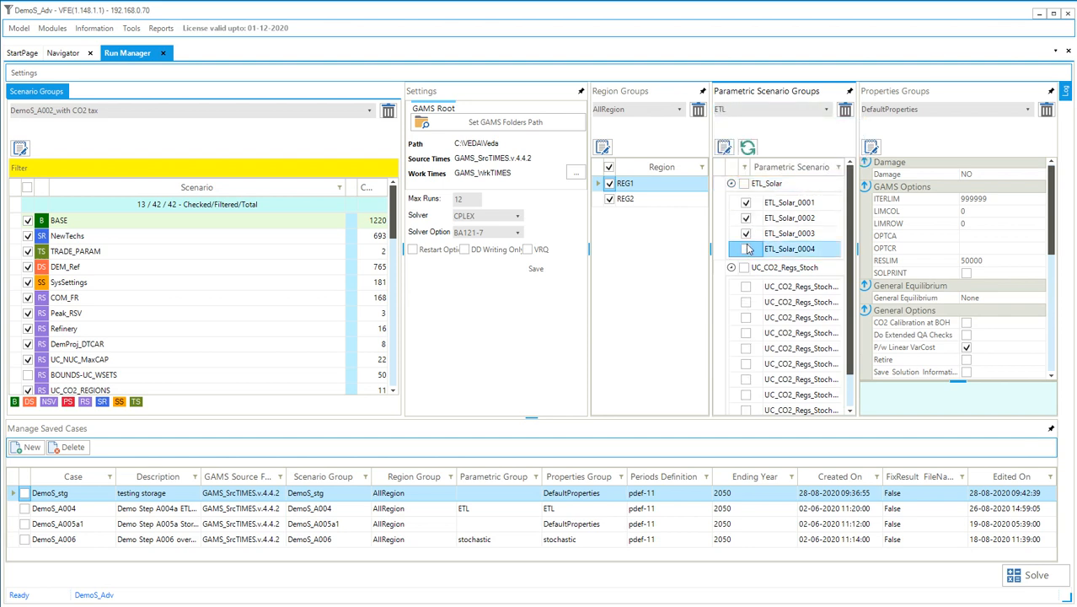
click(745, 233)
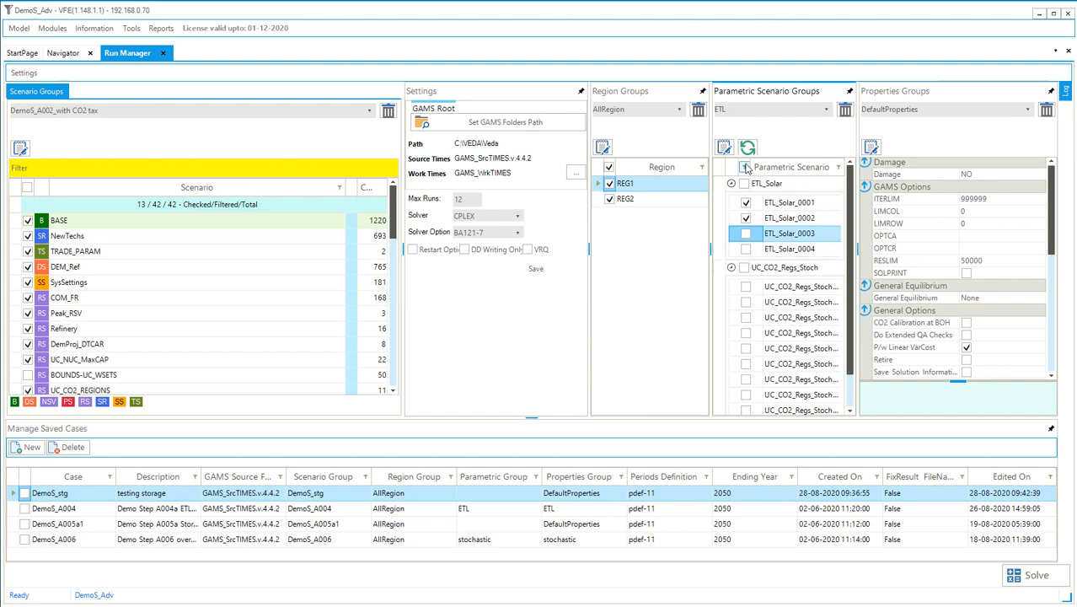
click(724, 148)
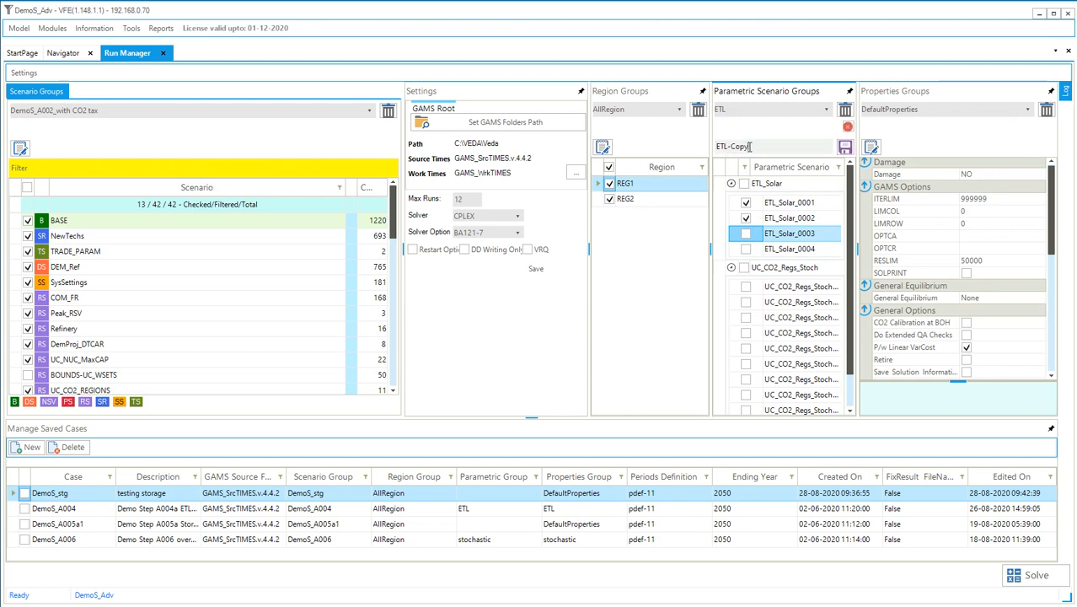
click(749, 146)
key(BackSpace)
key(BackSpace)
key(BackSpace)
key(BackSpace)
text(2 scen only)
click(845, 147)
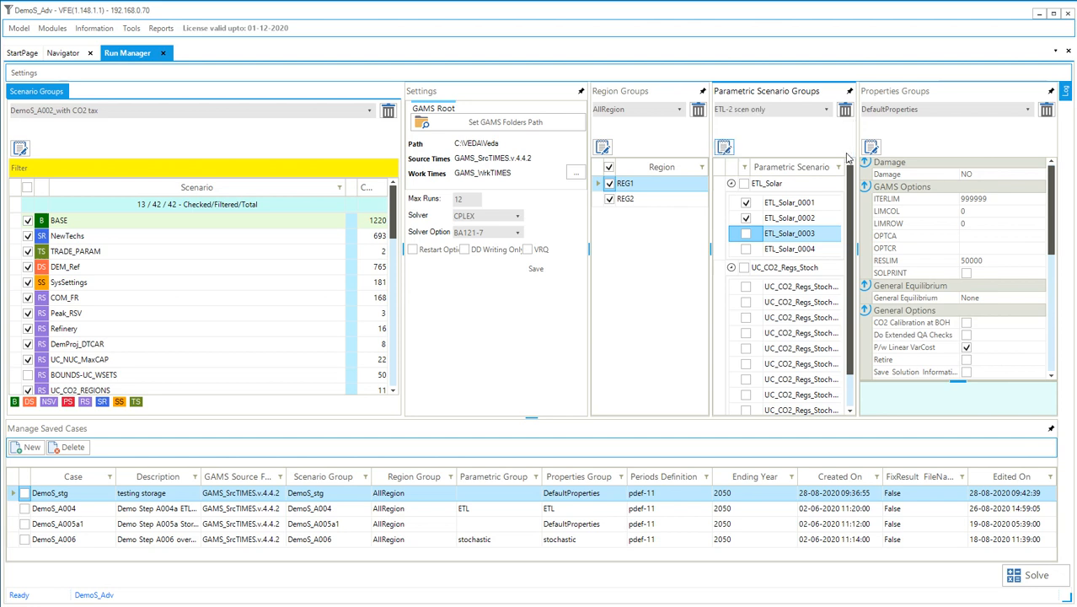
- Compare the parametric scenario group ETL with "ETL-2 scen only" by loading each in turn
click(826, 110)
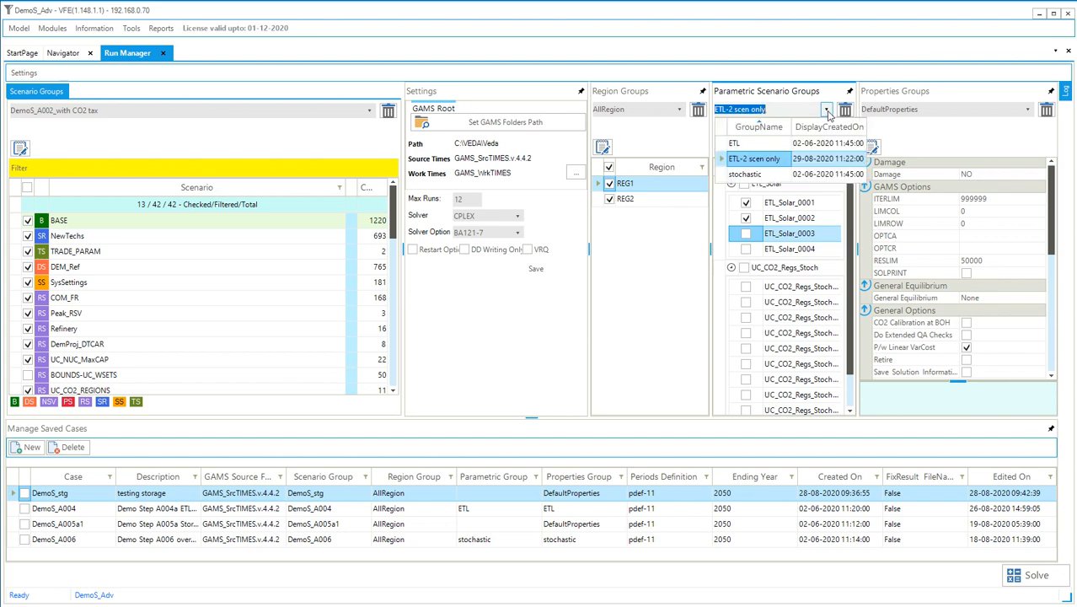
click(759, 149)
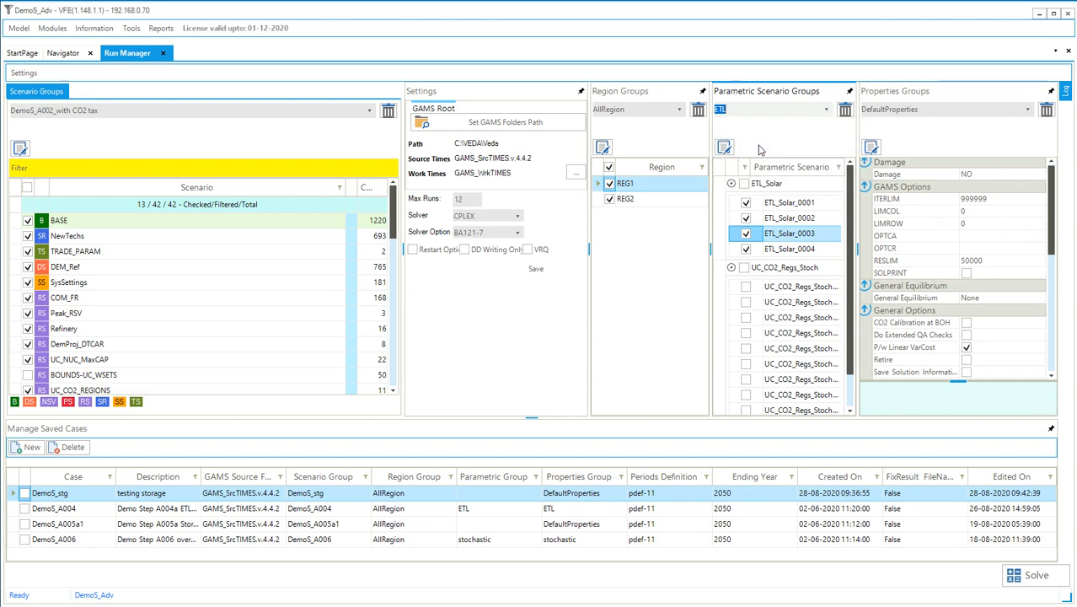
click(826, 109)
click(755, 162)
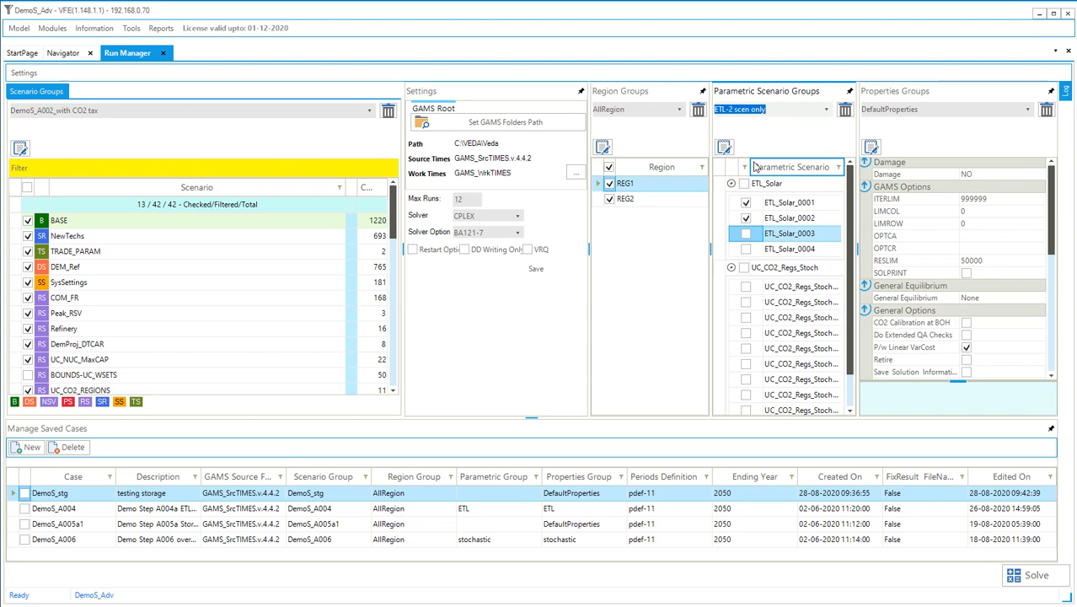
- Look through the DefaultProperties options and load the properties groups ETL and stochastic in turn
click(1052, 204)
mouse_move(1052, 205)
mouse_down()
mouse_move(1059, 325)
mouse_move(1052, 189)
mouse_up()
click(1028, 111)
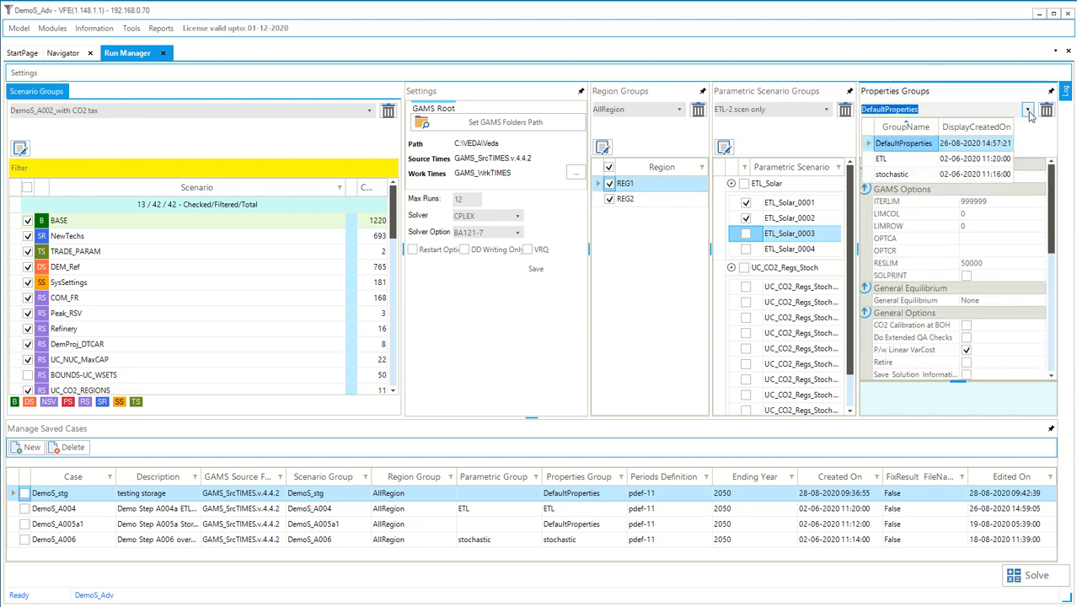
click(889, 160)
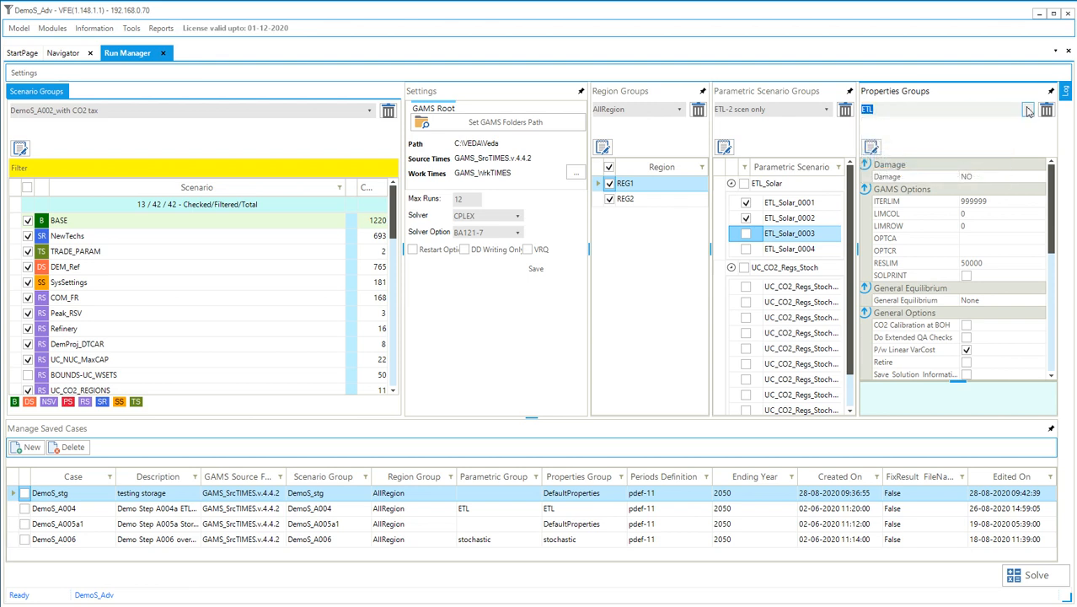
click(1028, 110)
click(922, 173)
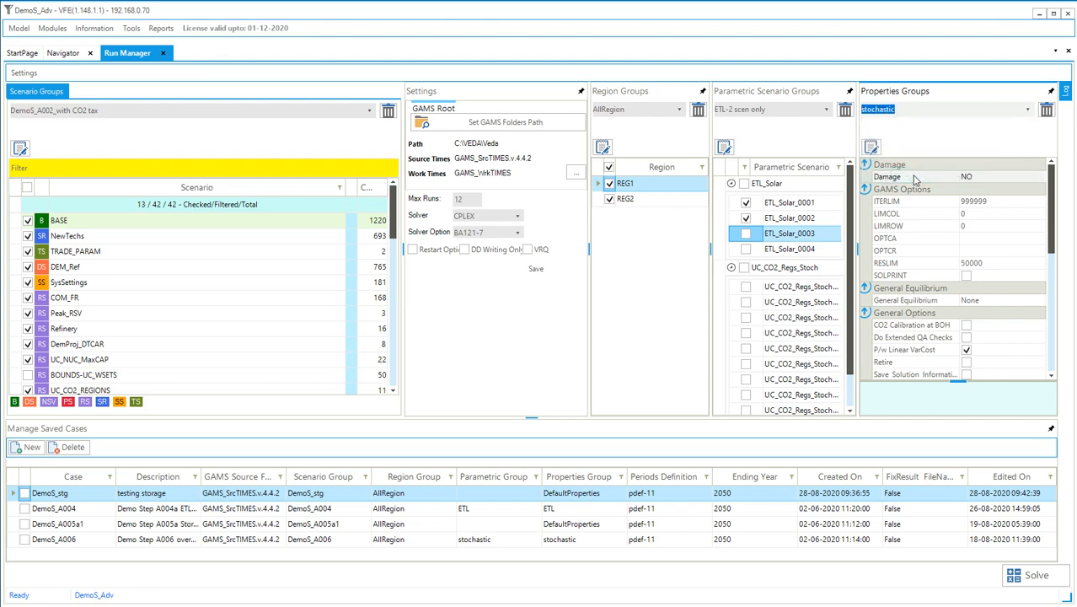
- Select ETL as the properties group and look through its options
click(1027, 110)
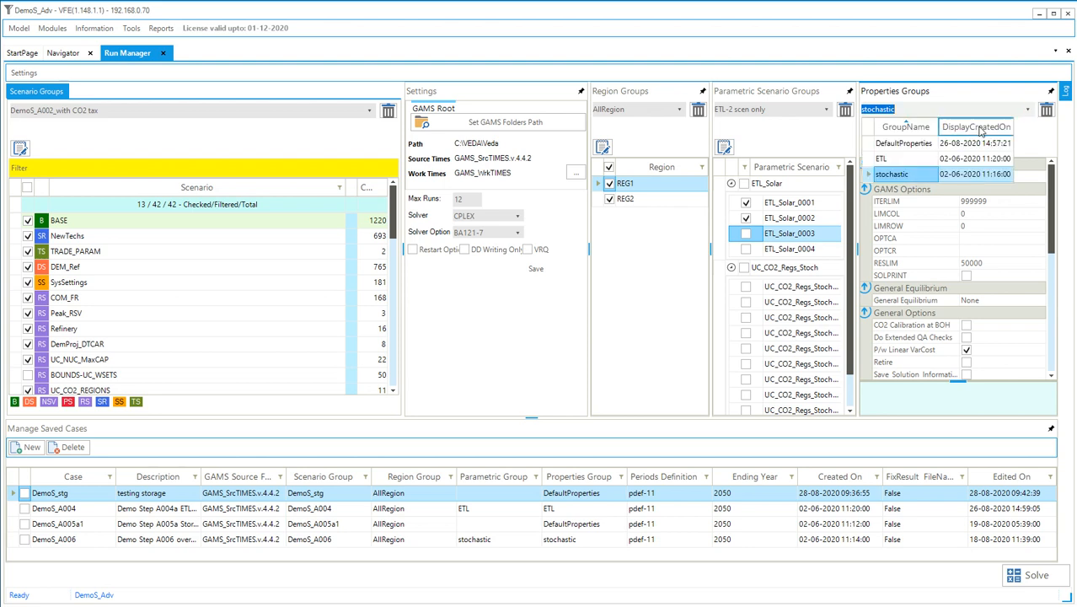
click(898, 161)
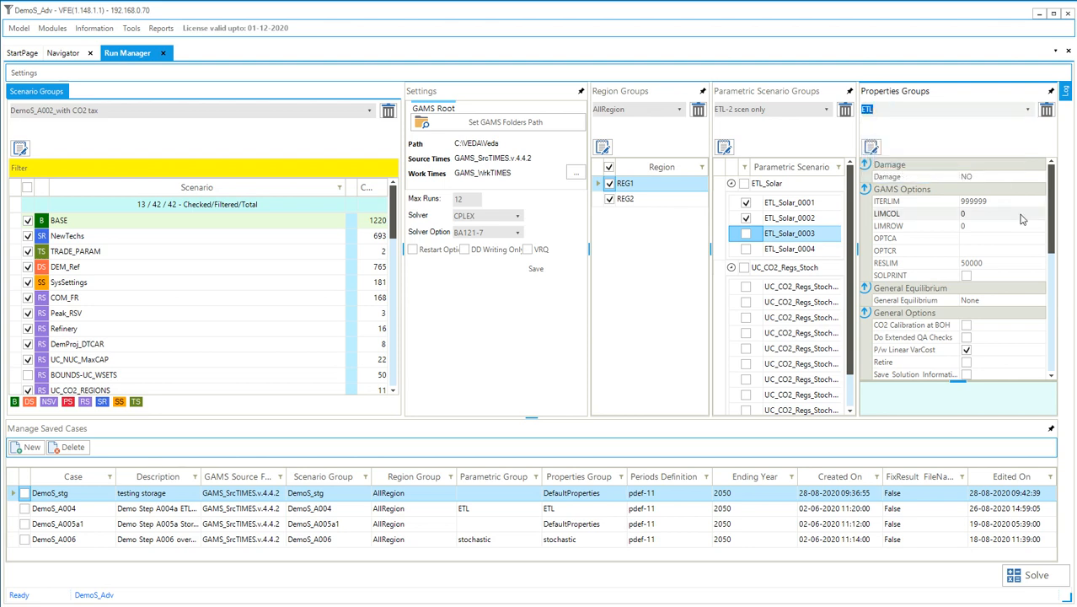
drag(1051, 220, 1060, 177)
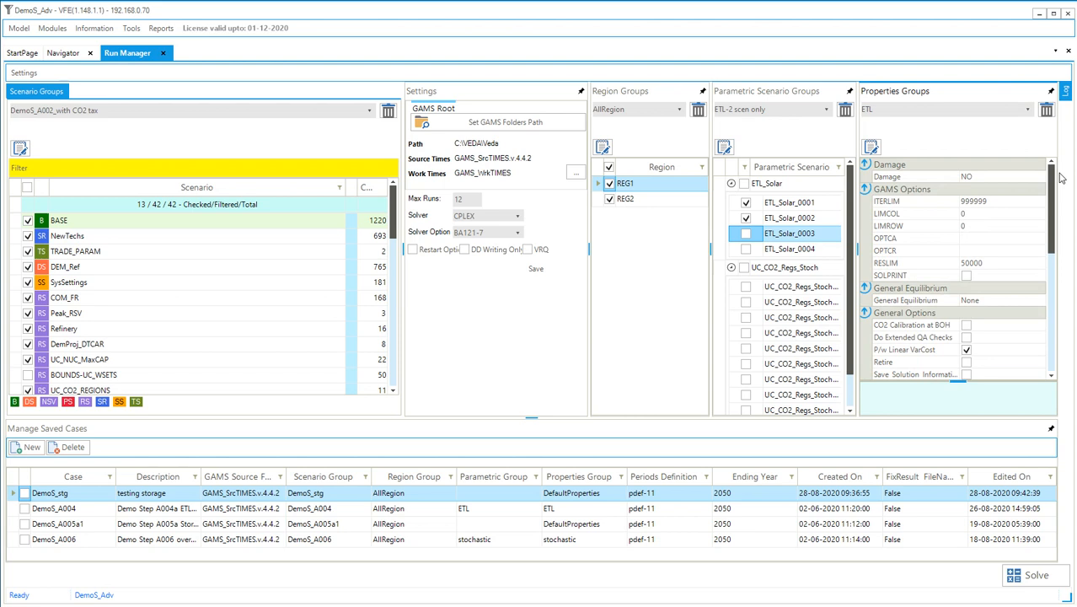
- Open the source workbook of the Peak_RSV scenario in Excel, look over its table, and close it
click(95, 317)
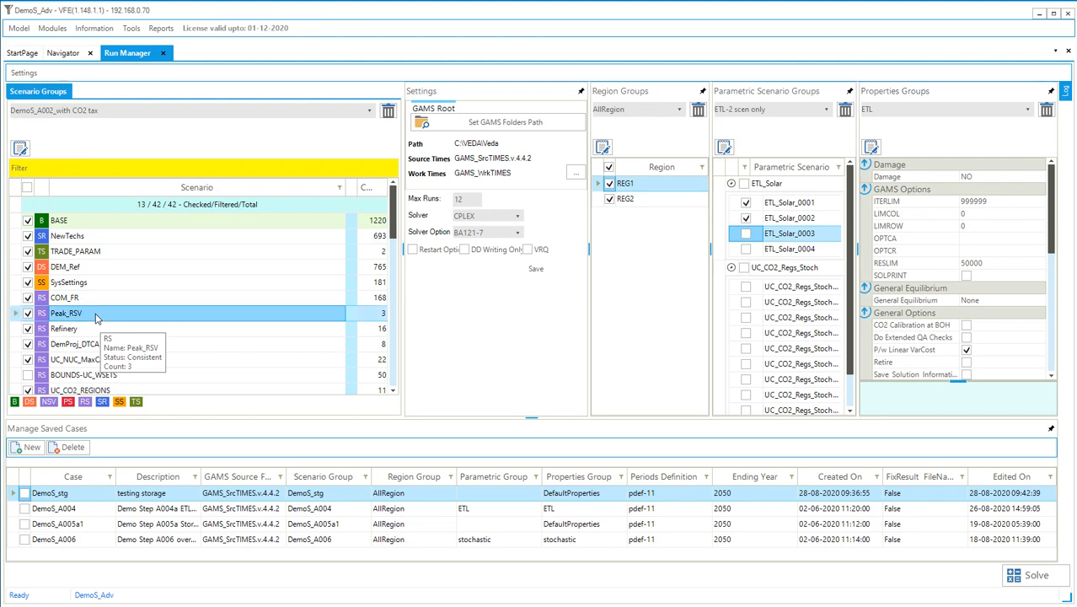
double_click(96, 317)
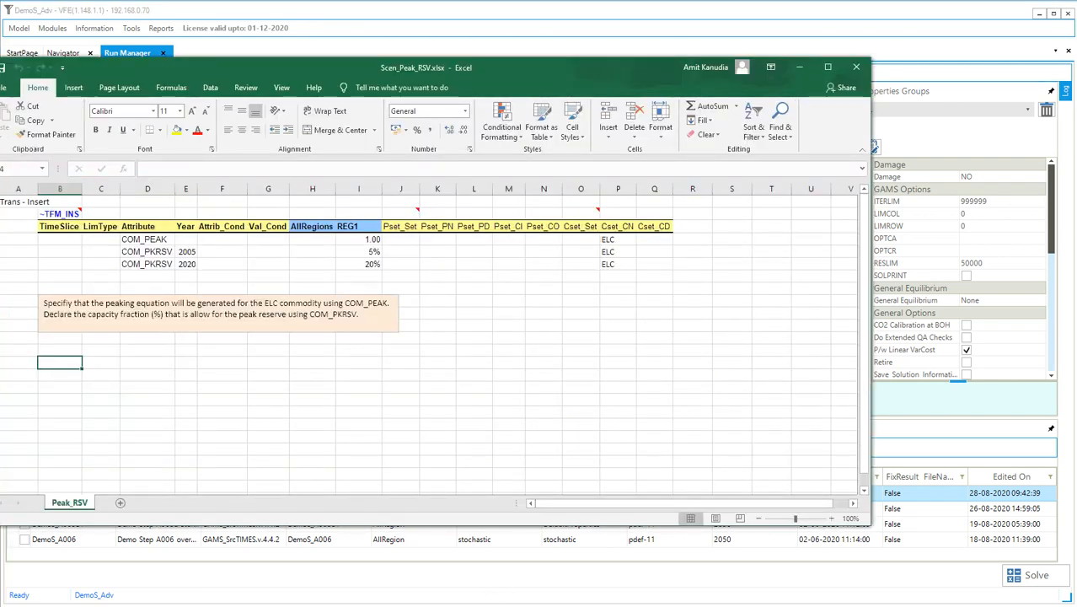
drag(369, 67, 484, 69)
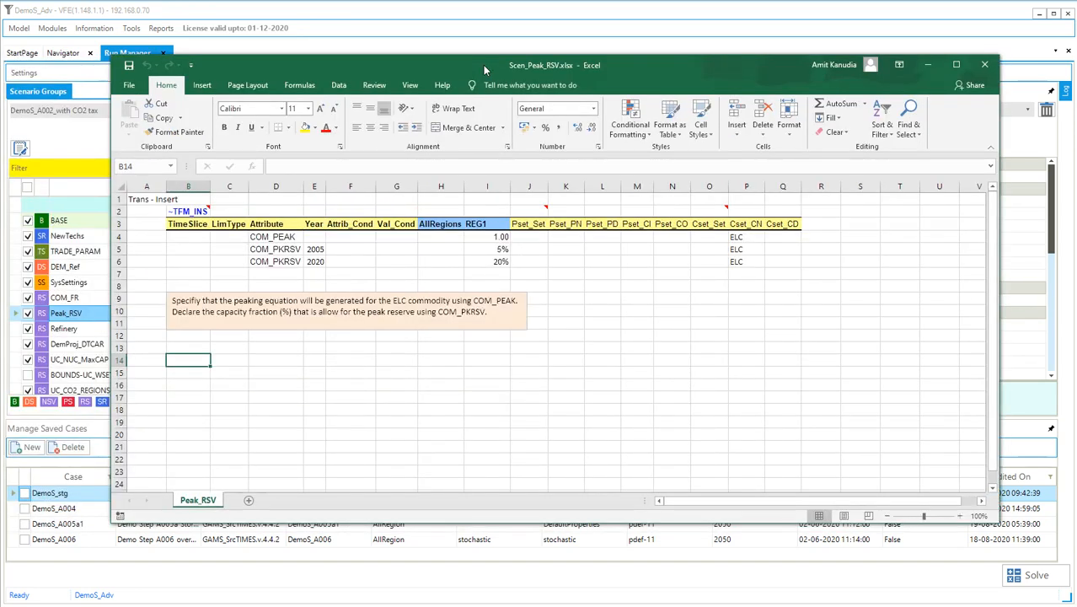
click(983, 66)
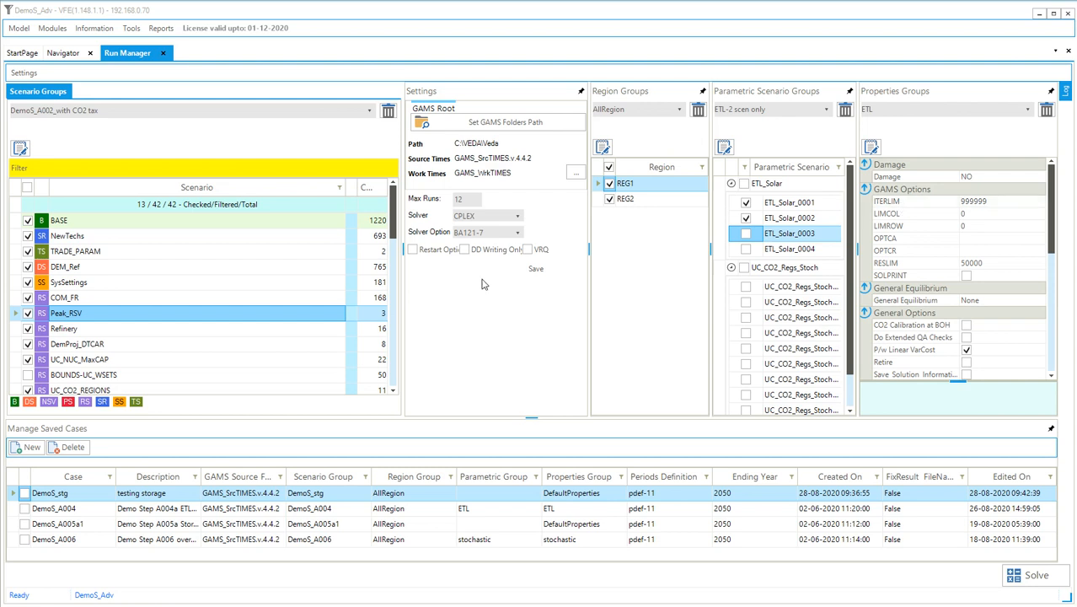
- Start a new case named "democase" with the description "you can give a desc"
click(33, 448)
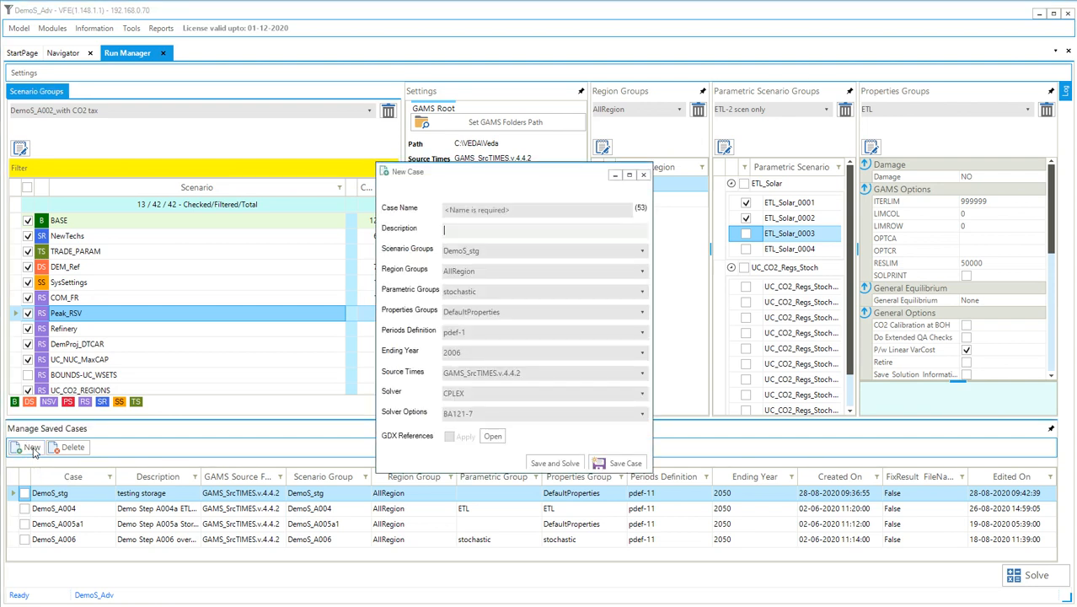
click(527, 211)
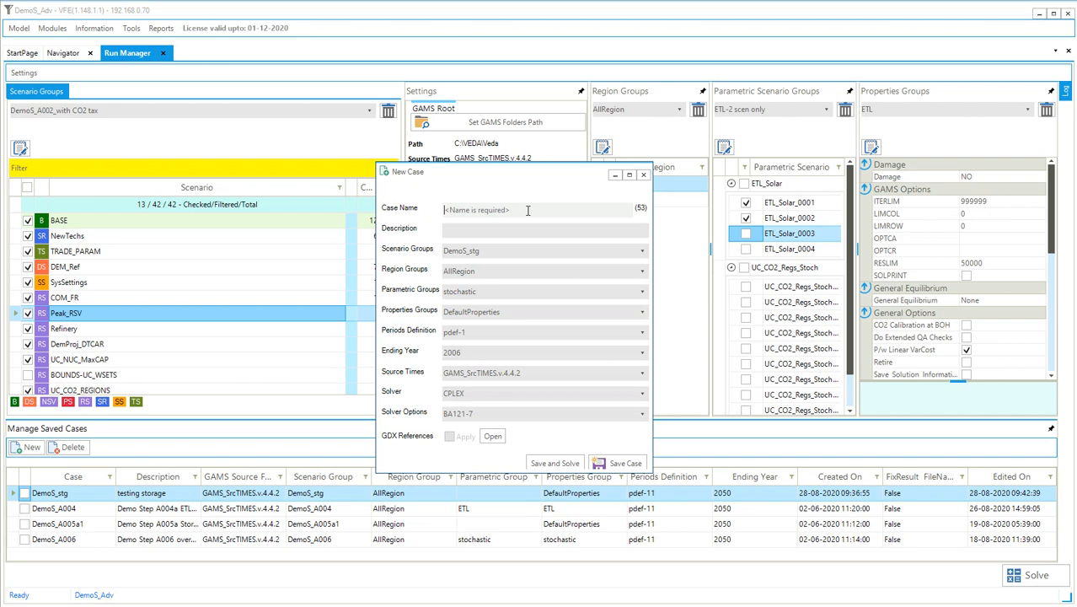
text(democase)
key(Tab)
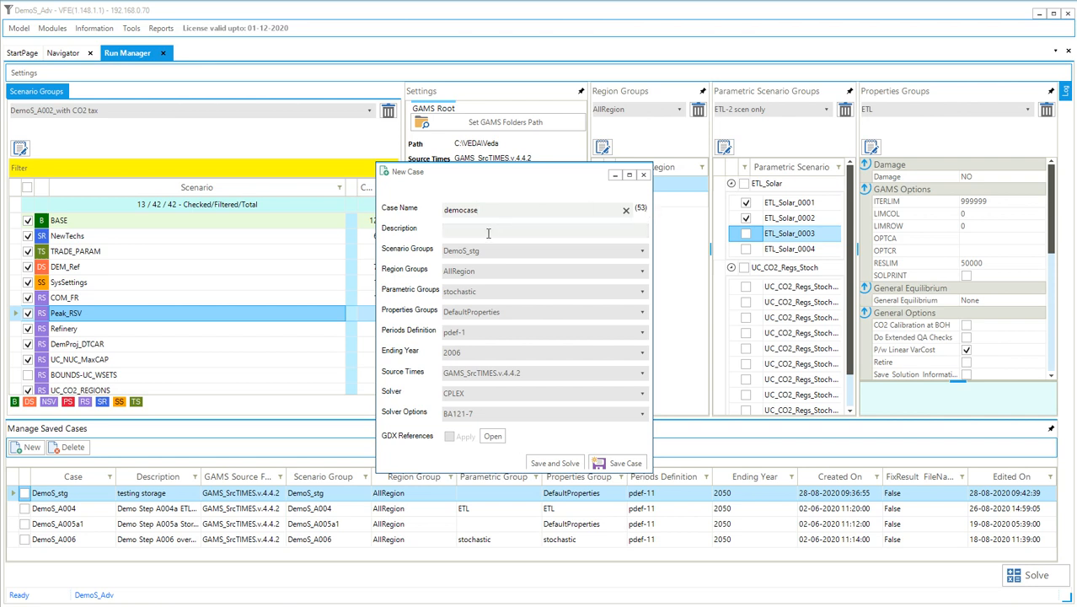
text(you can )
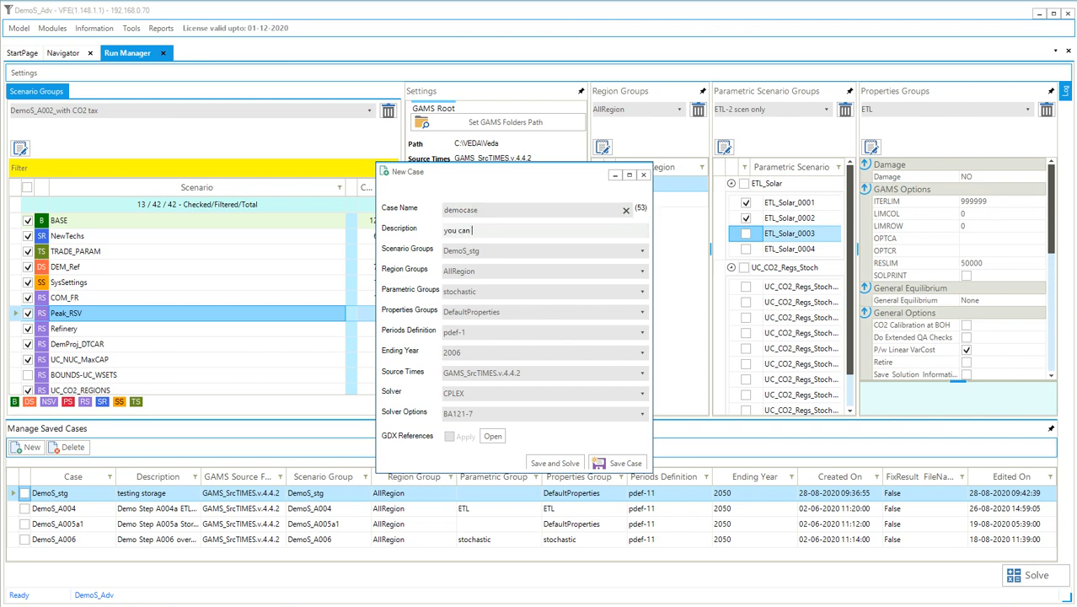
text(give a desc)
- Assign scenario group DemoS_A001d to the new case, leave the parametric group empty, and keep DefaultProperties as its properties group
click(641, 250)
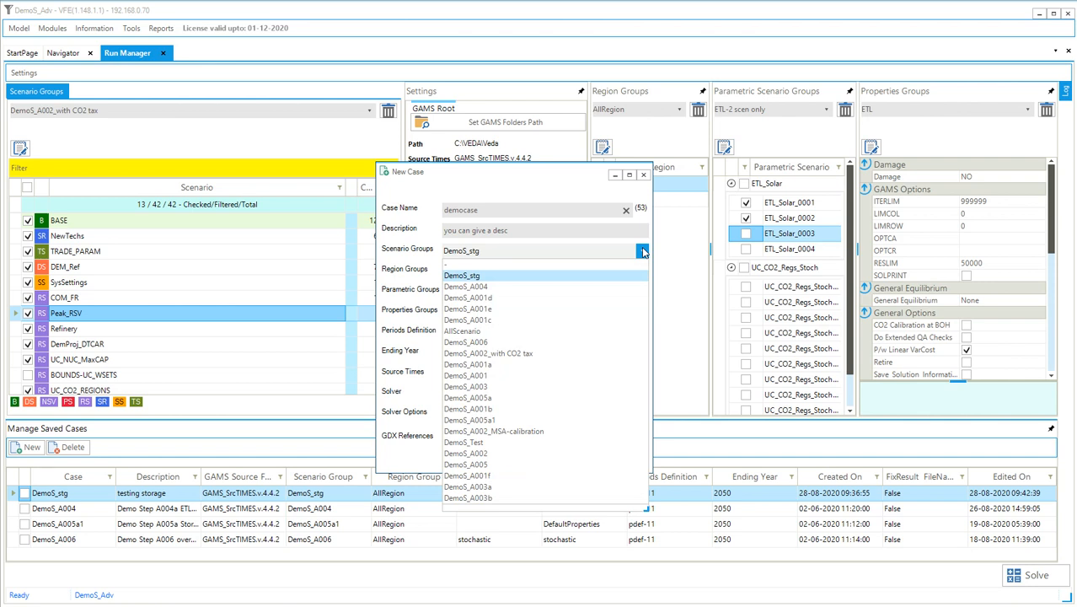
click(523, 297)
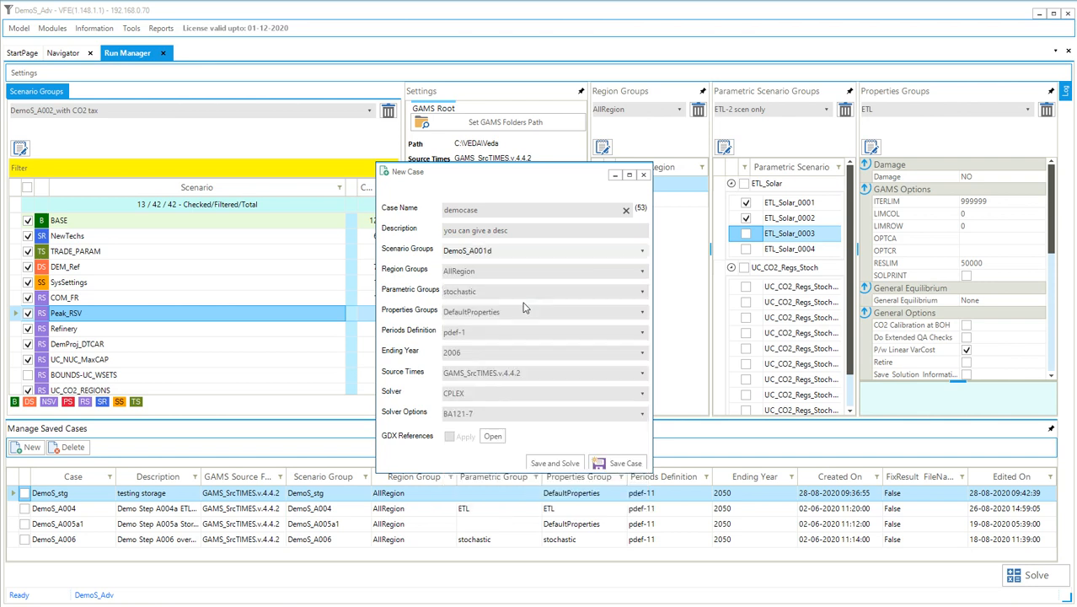
click(638, 291)
click(579, 304)
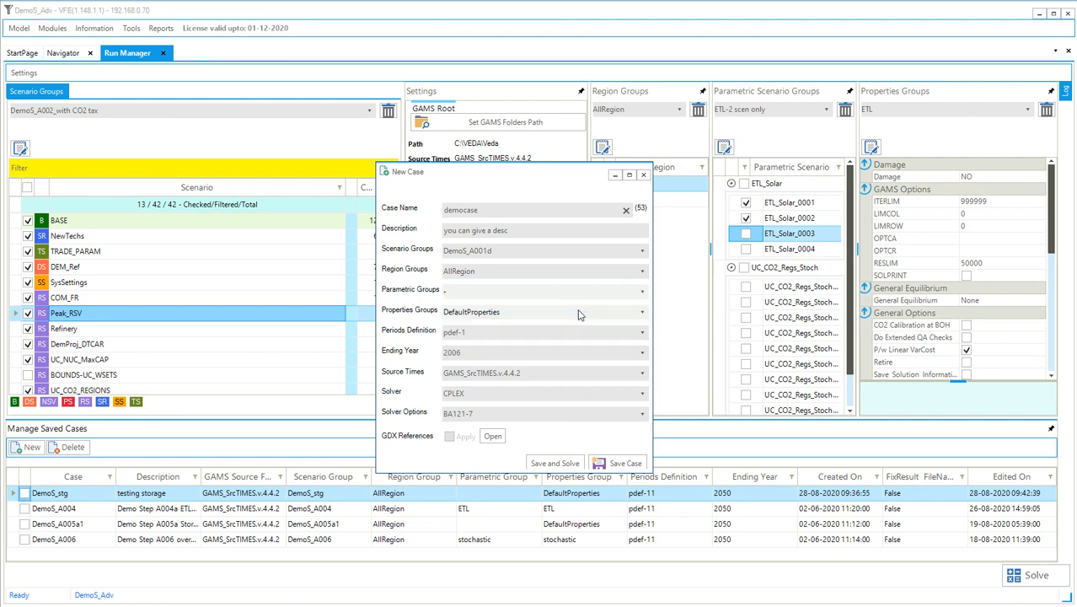
click(600, 316)
click(600, 317)
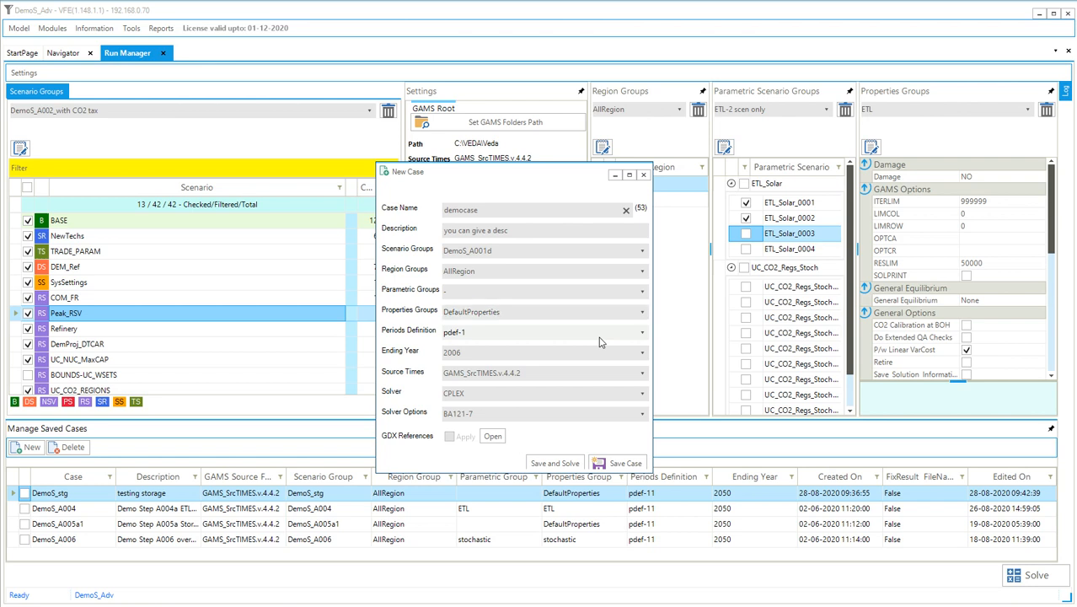
- Look through the new case's ending years and set its periods definition to pdef-11
click(600, 333)
click(600, 344)
click(599, 353)
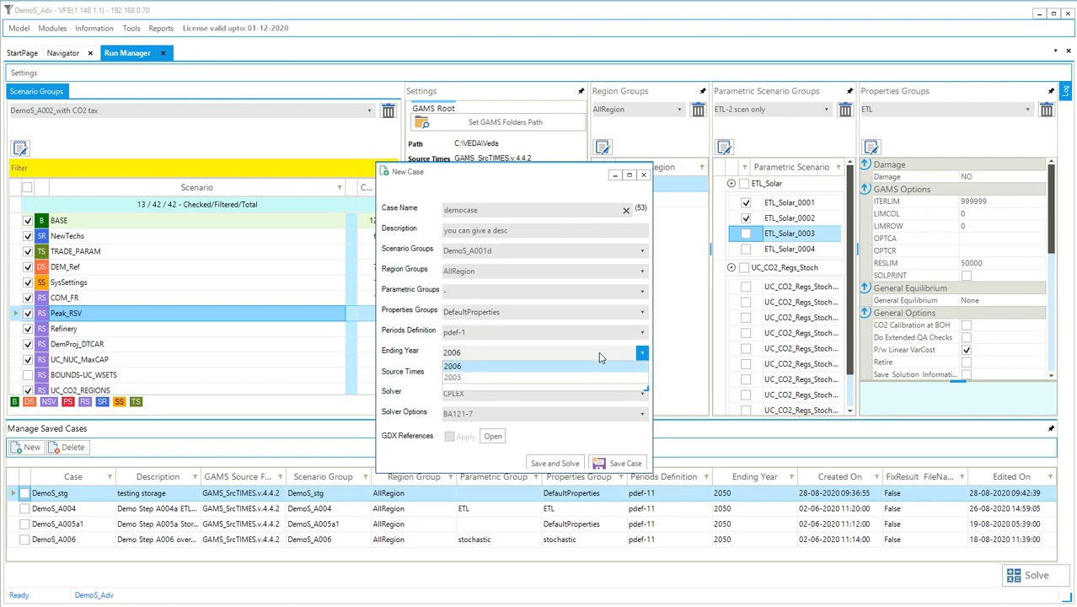
click(600, 364)
click(608, 334)
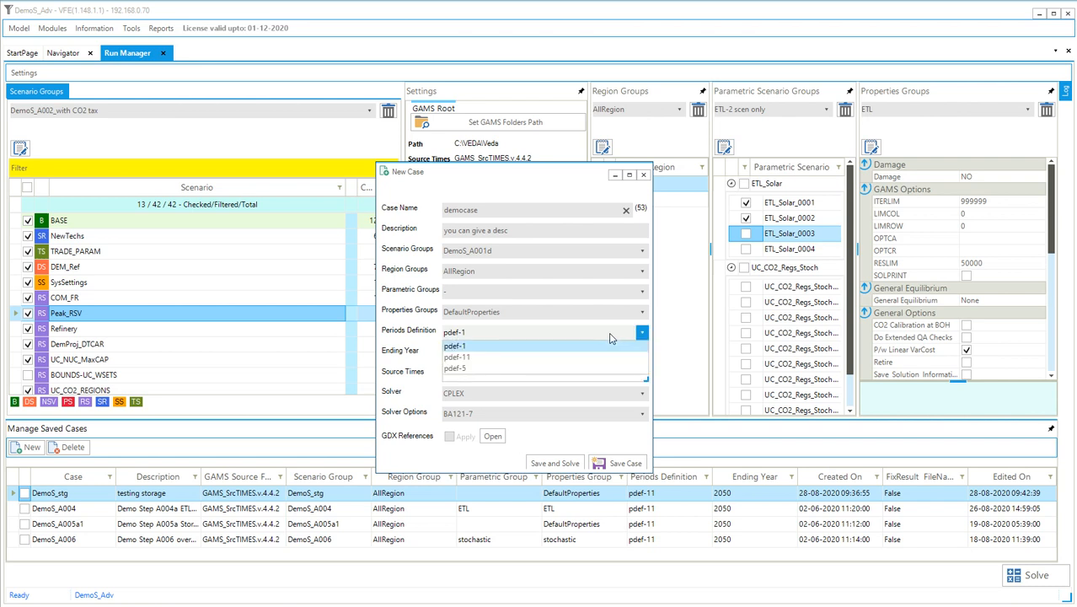
click(570, 357)
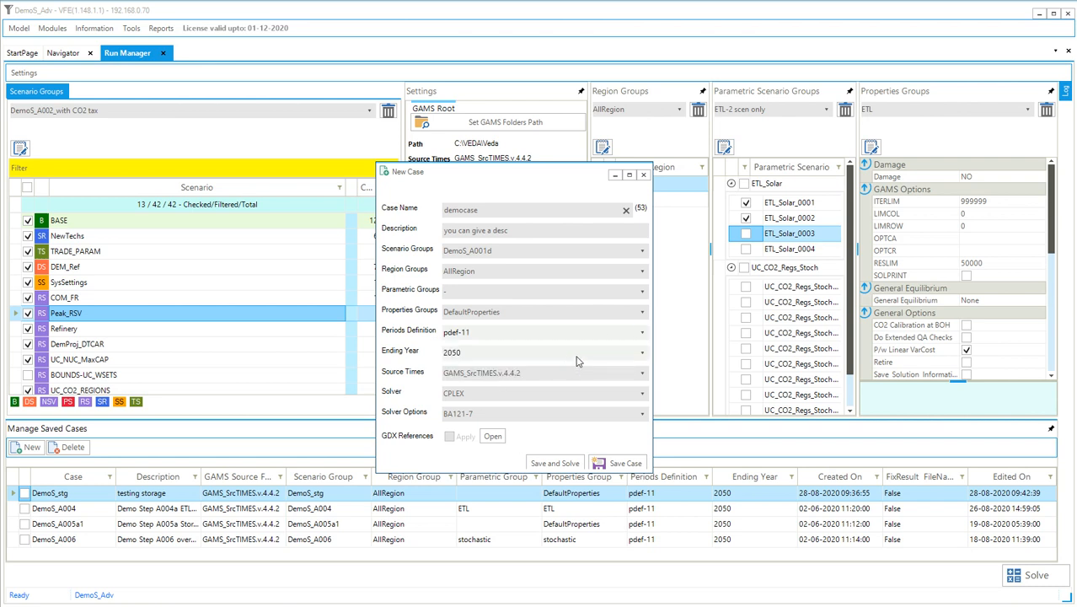
- Keep GAMS_SrcTIMES.v.4.4.2 as the source TIMES version and save the new case
click(574, 373)
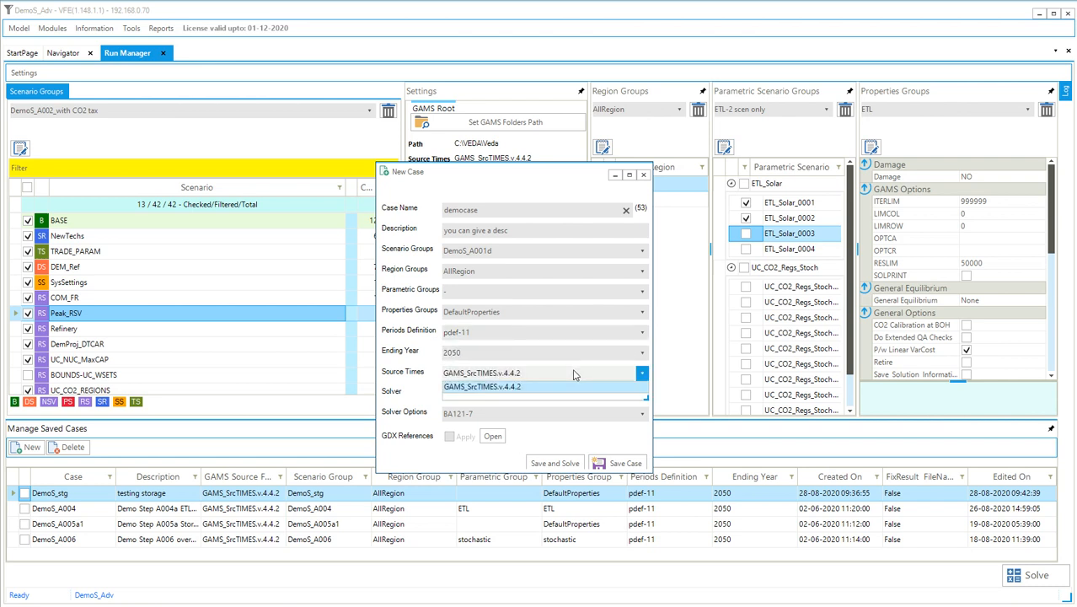
click(573, 368)
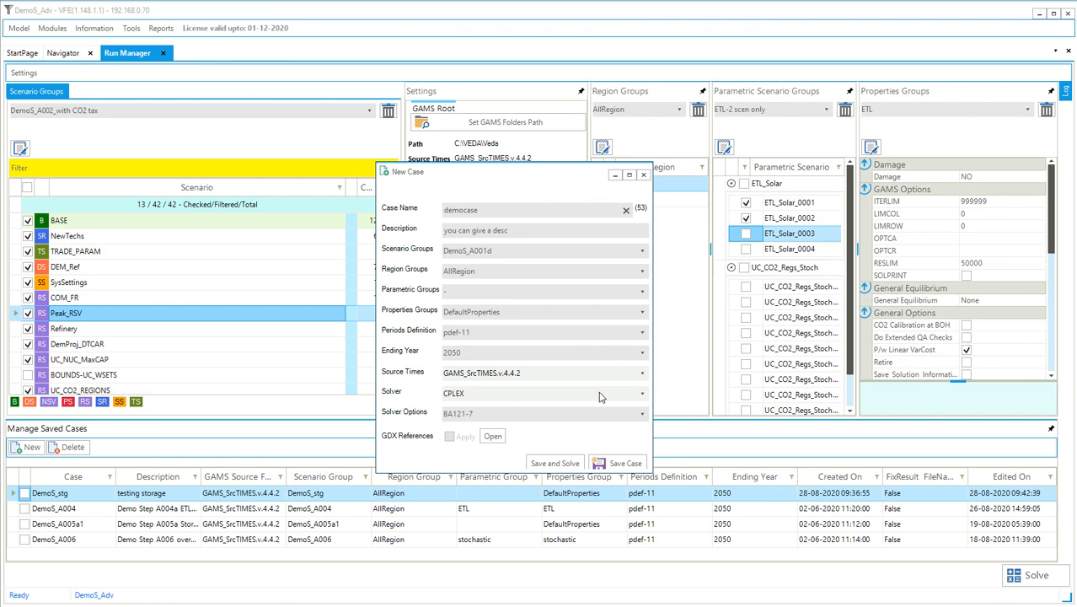
click(613, 466)
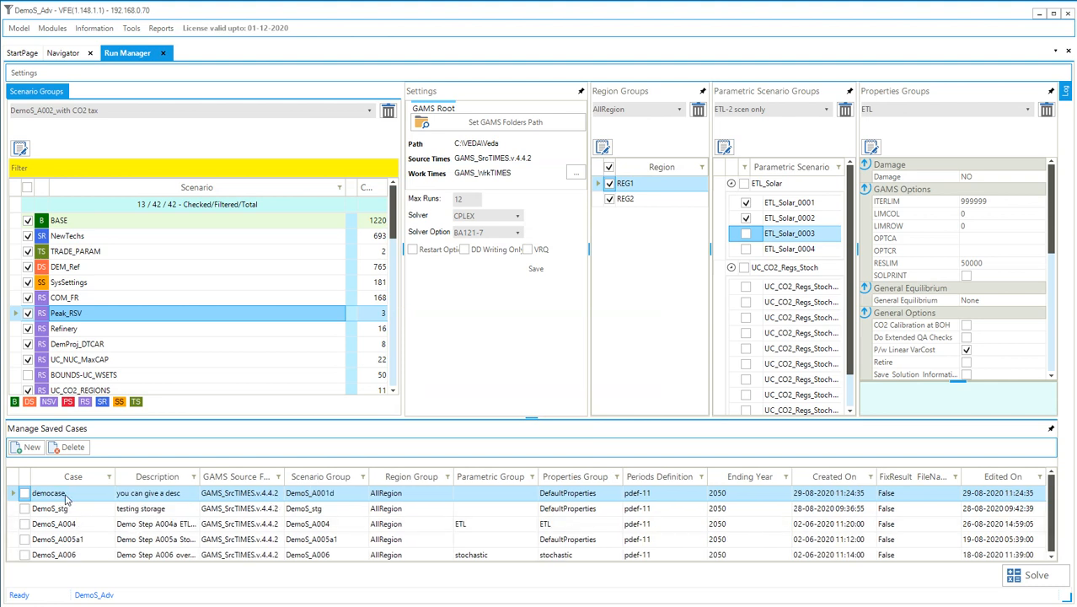
- Open the saved case democase to review its settings, and close it without changes
click(66, 497)
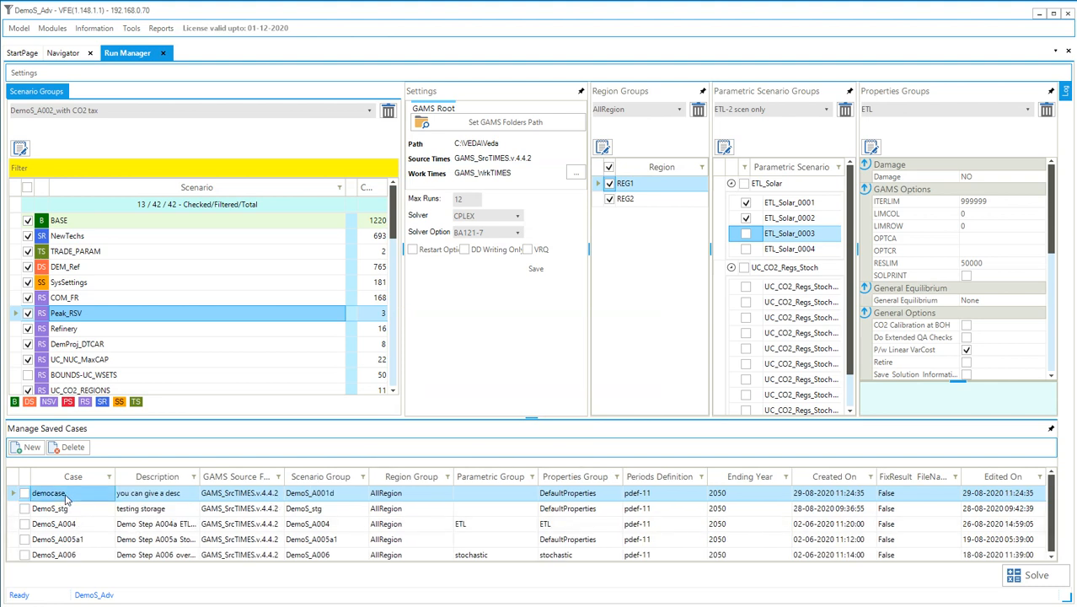
double_click(65, 496)
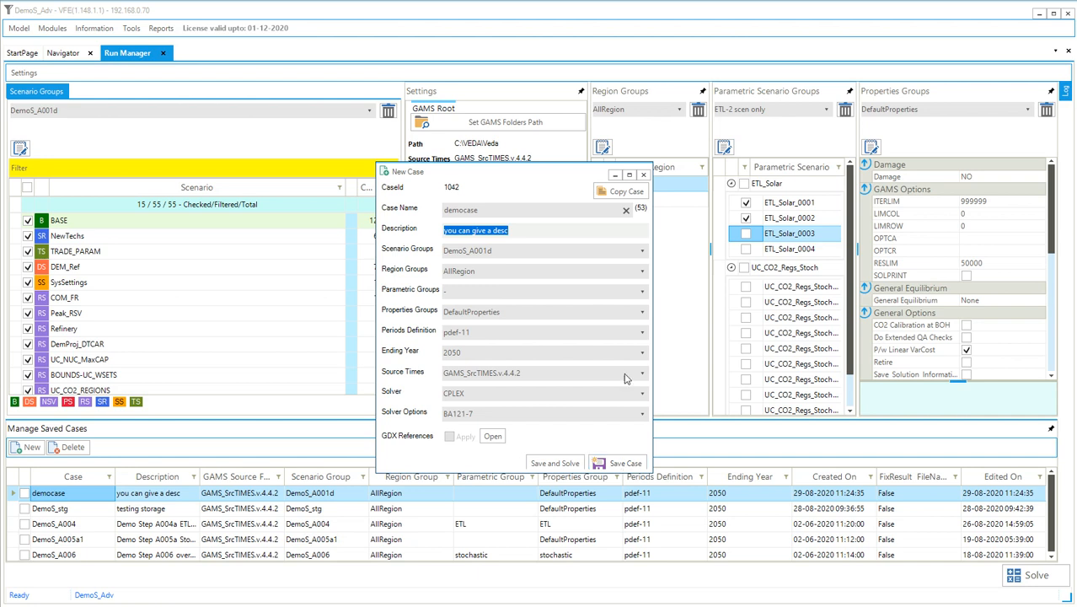
click(643, 175)
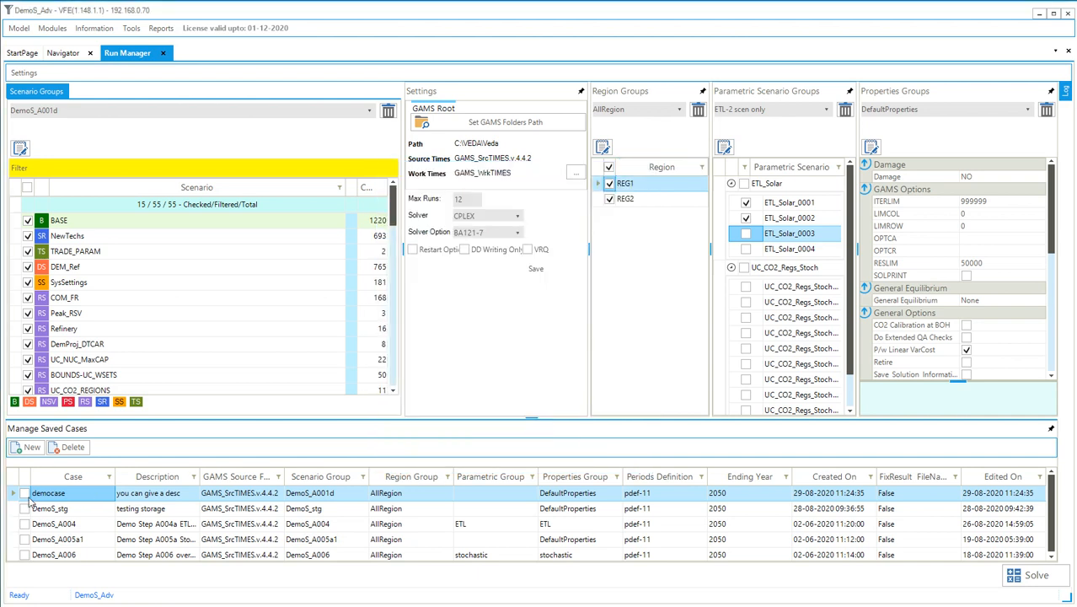
- Delete the saved case democase and confirm the deletion
click(25, 493)
click(71, 448)
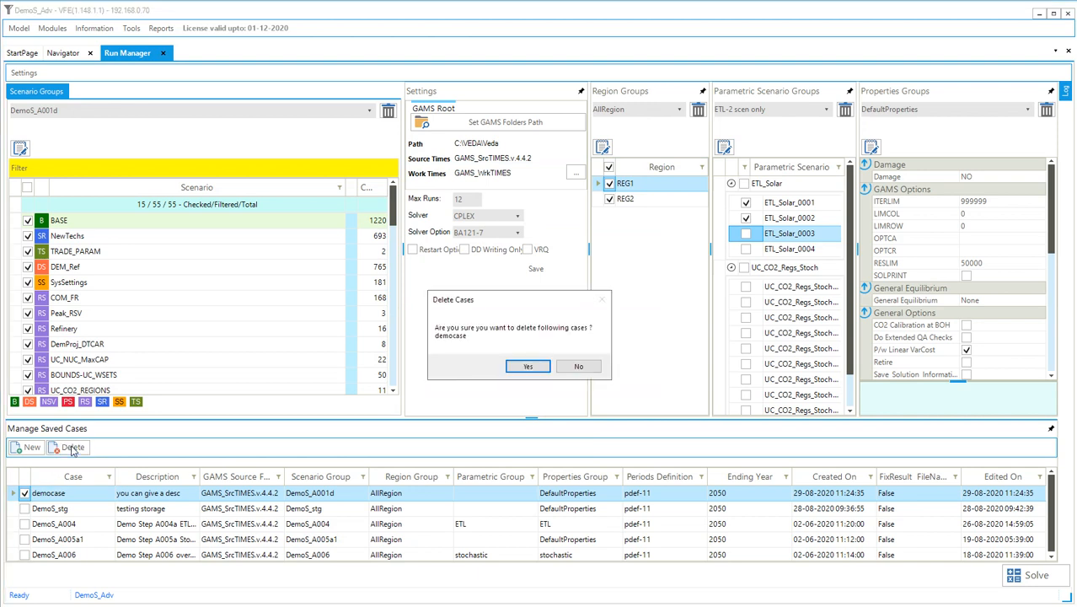
click(520, 367)
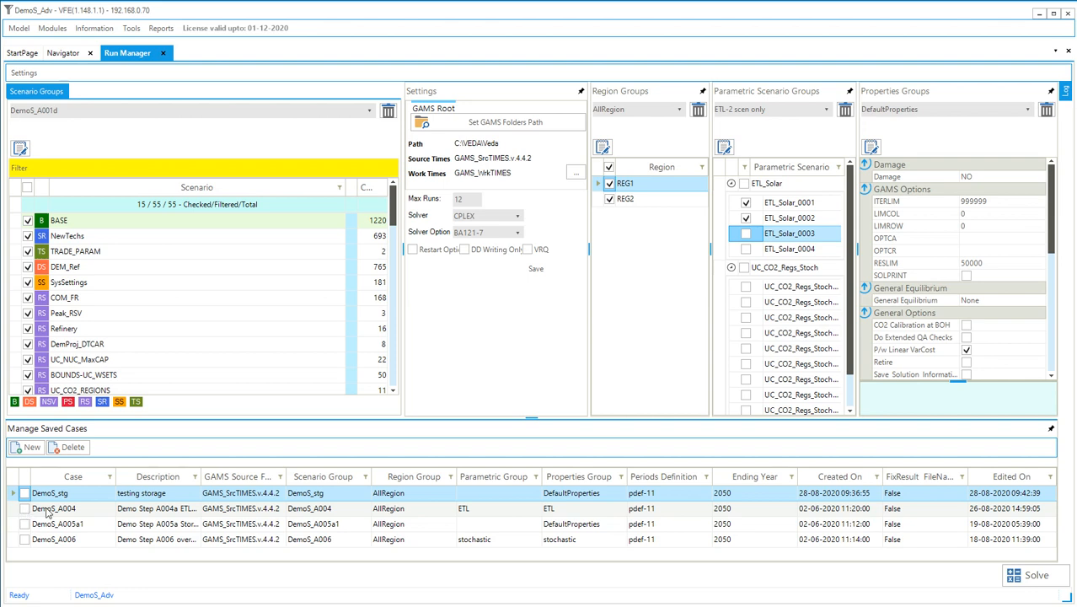
- Make a copy of the saved case DemoS_A004 and name it DemoS_A004-short
click(52, 509)
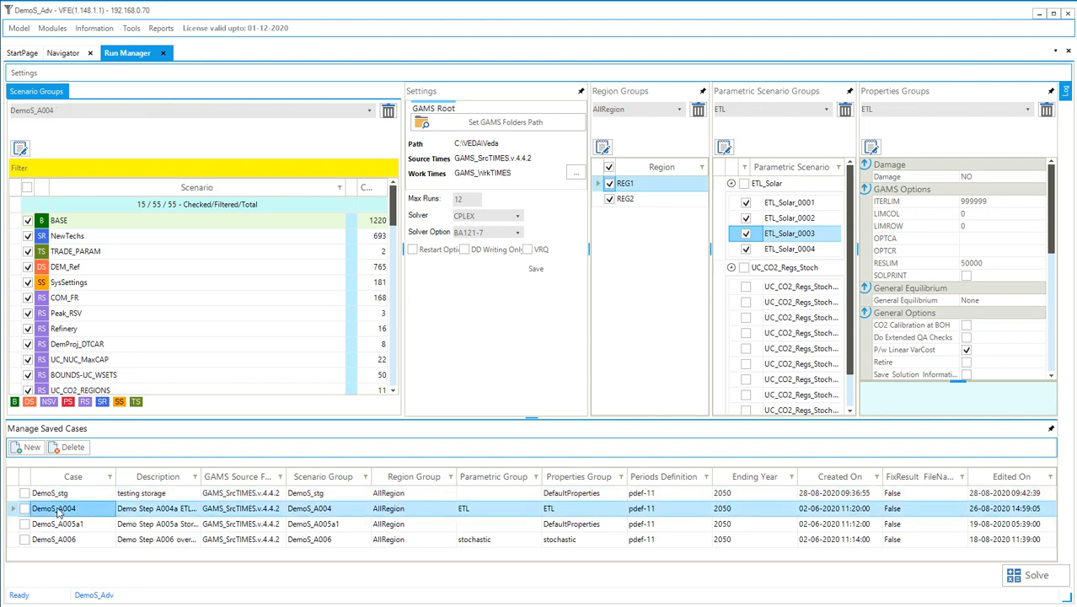
double_click(59, 511)
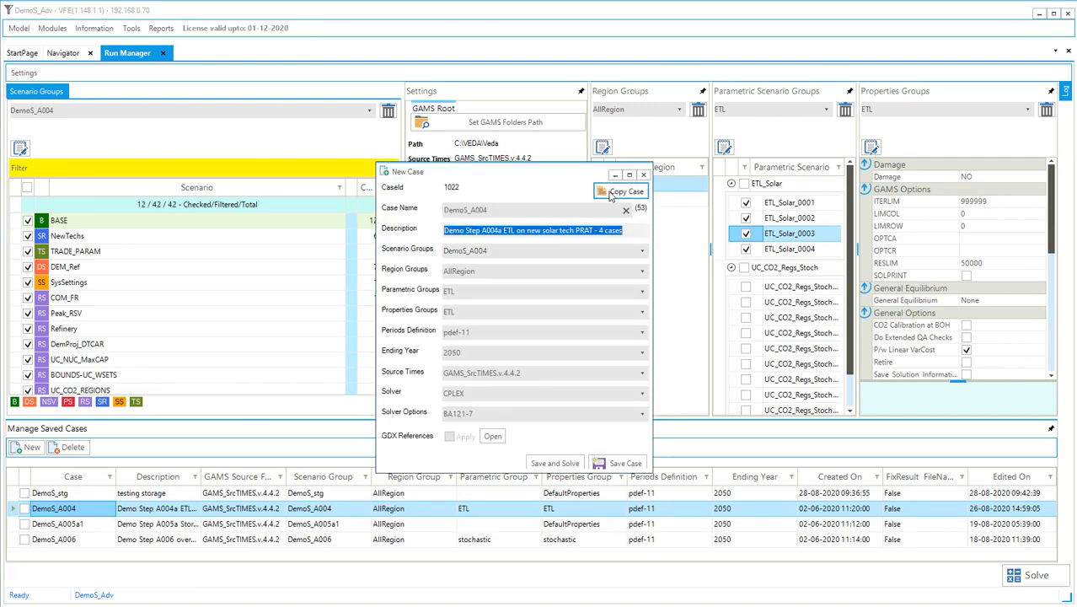
click(610, 194)
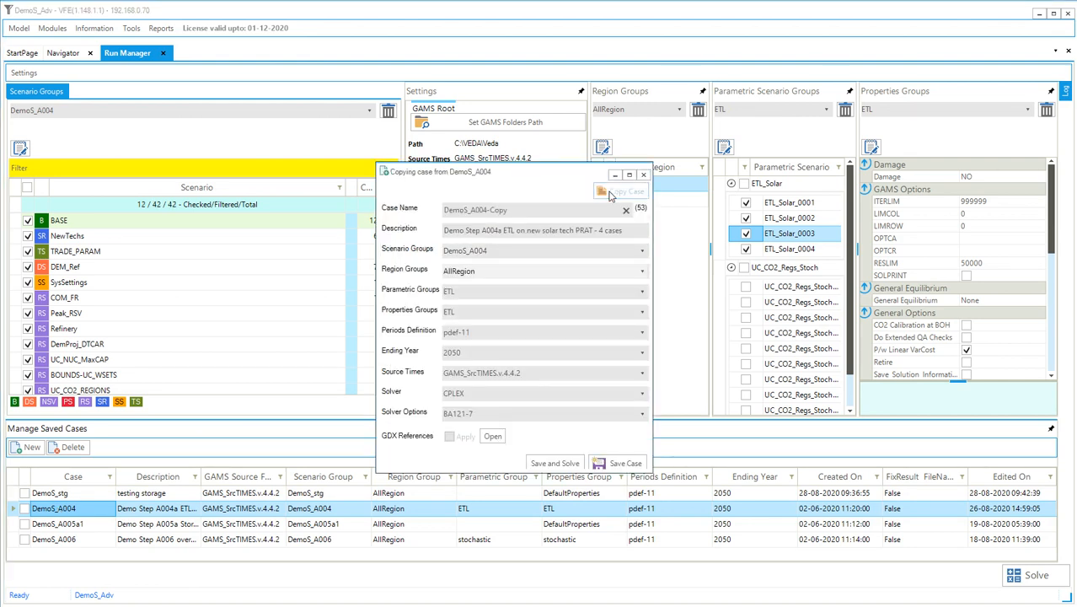
click(551, 206)
key(BackSpace)
key(BackSpace)
key(BackSpace)
key(BackSpace)
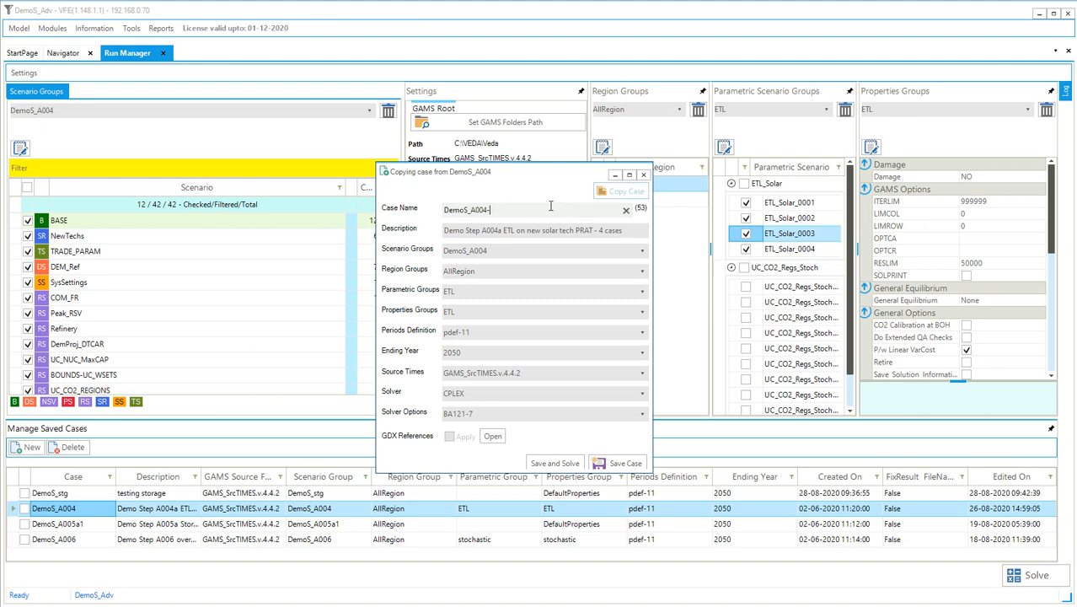
text(short)
- Change the copied case's description to "Demo Step A004a ETL on new solar tech PRAT - 2 cases"
key(Tab)
key(End)
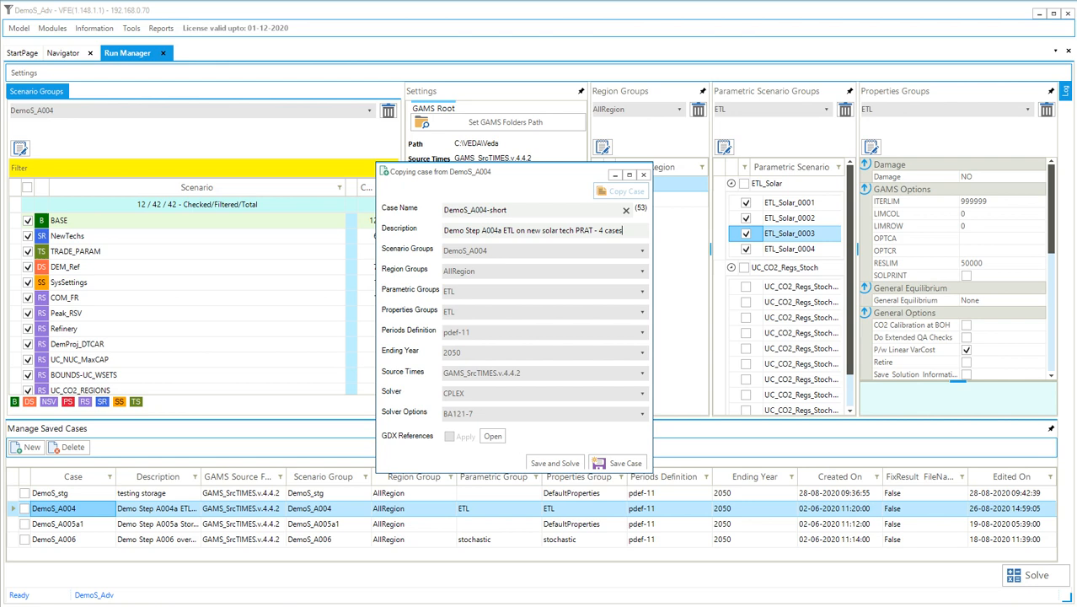
key(shift+Right)
text(2)
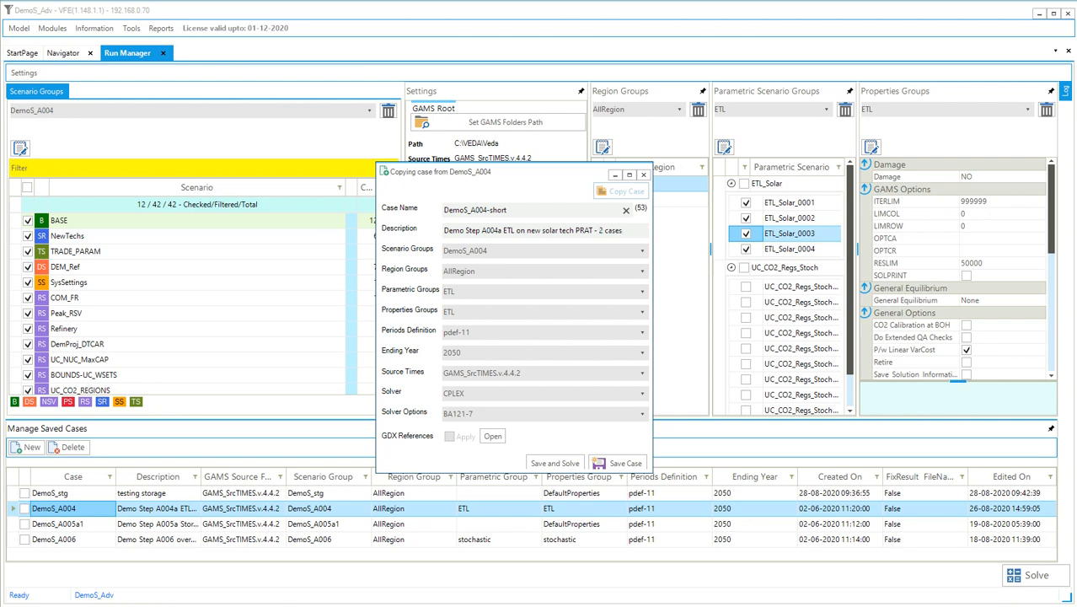
- Set the copied case's parametric group to "ETL-2 scen only" and save the case
click(642, 291)
click(546, 341)
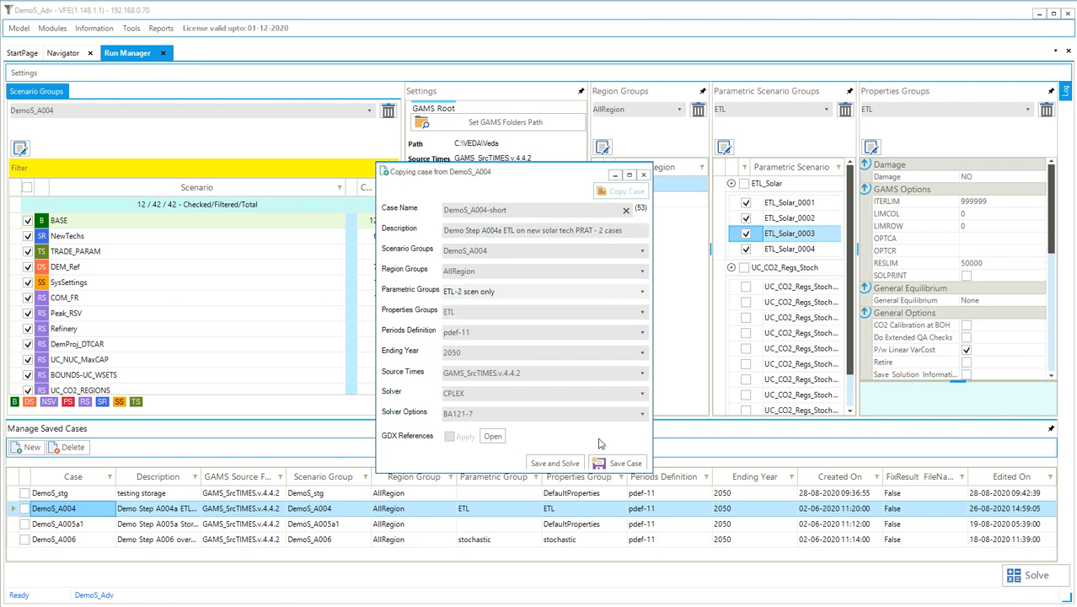
click(609, 464)
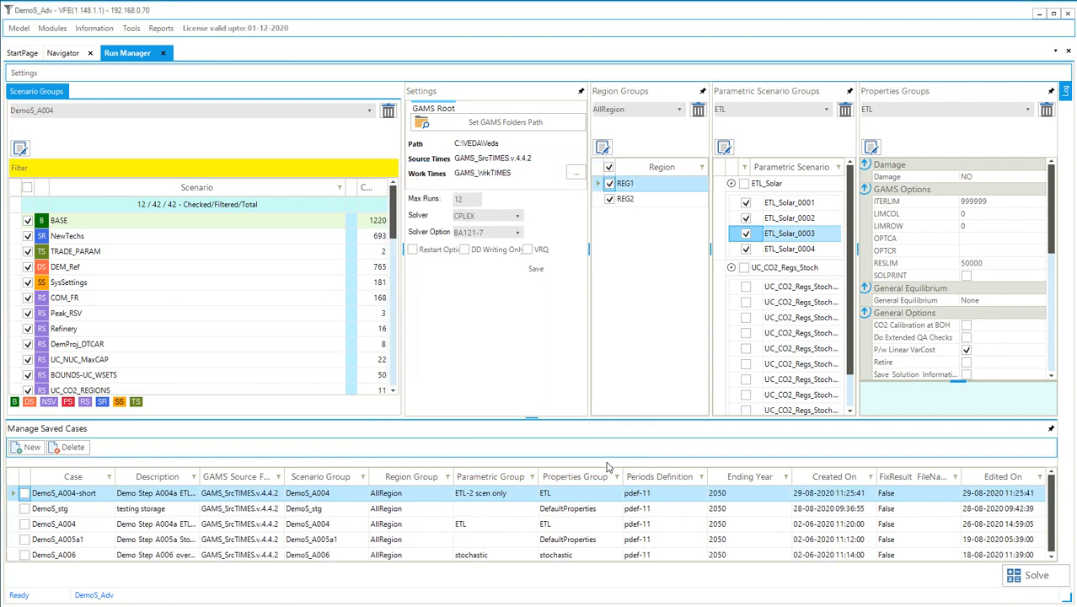
- Open the saved case DemoS_A004-short for editing and change its case name to DemoS_A004-short_one
double_click(79, 498)
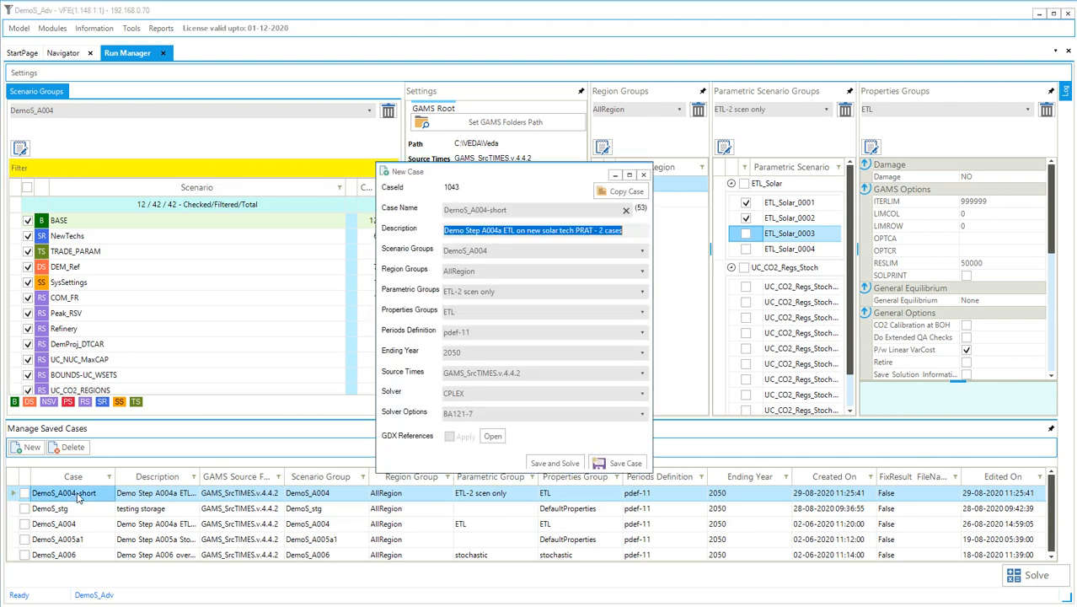
click(617, 193)
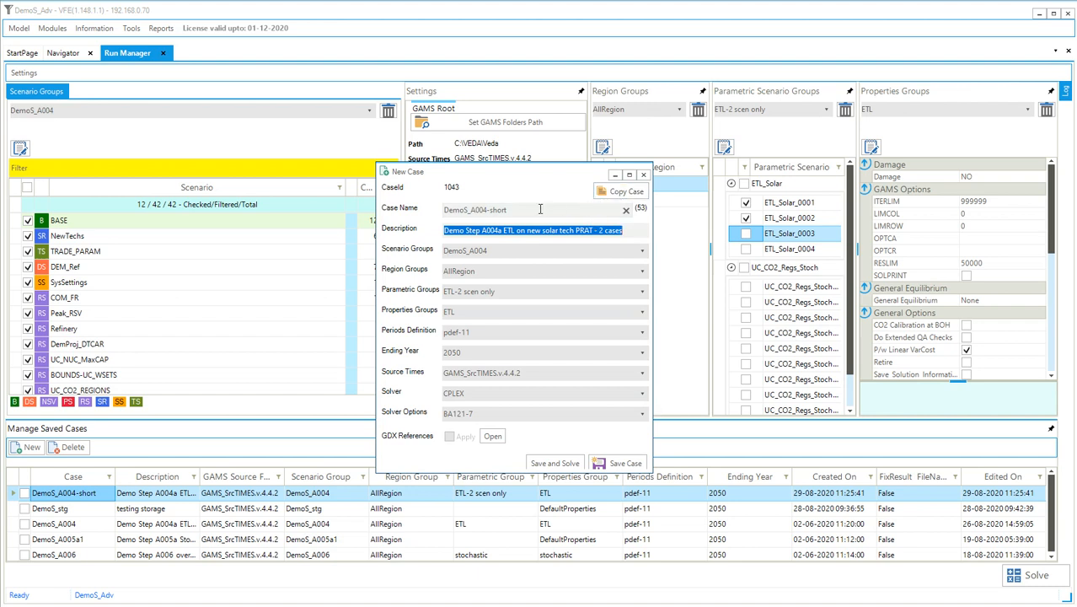
click(540, 209)
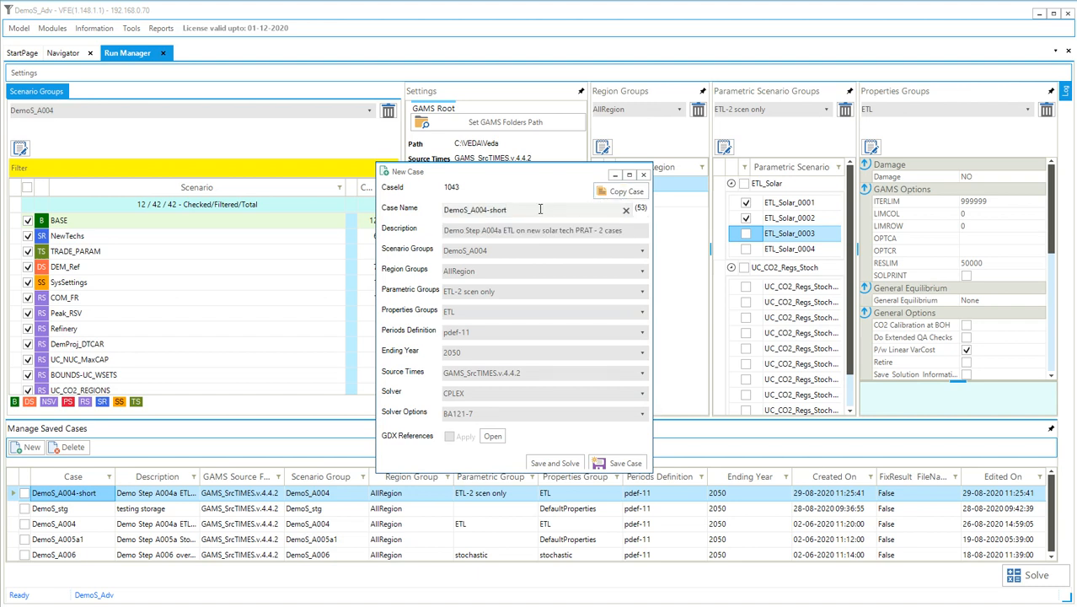
text(_one)
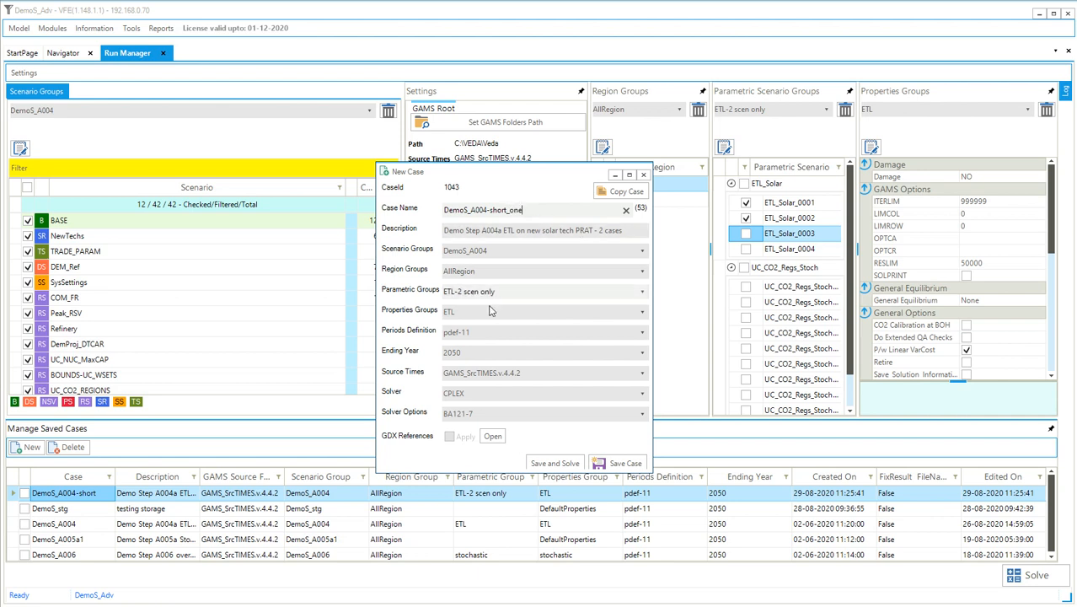
- Set the renamed case's ending year to 2040 and save the case
click(516, 357)
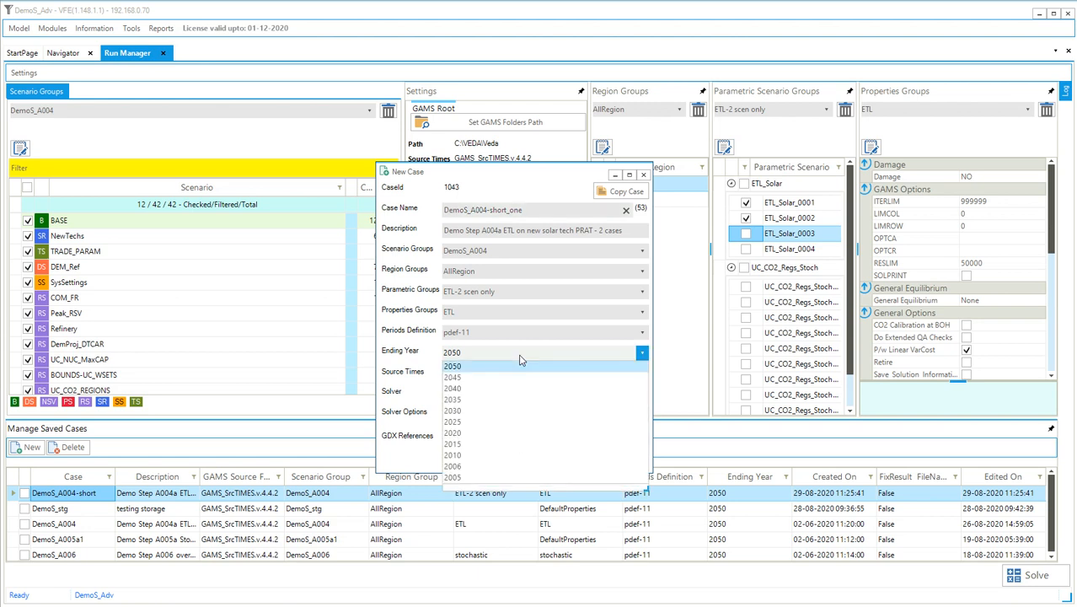
click(494, 388)
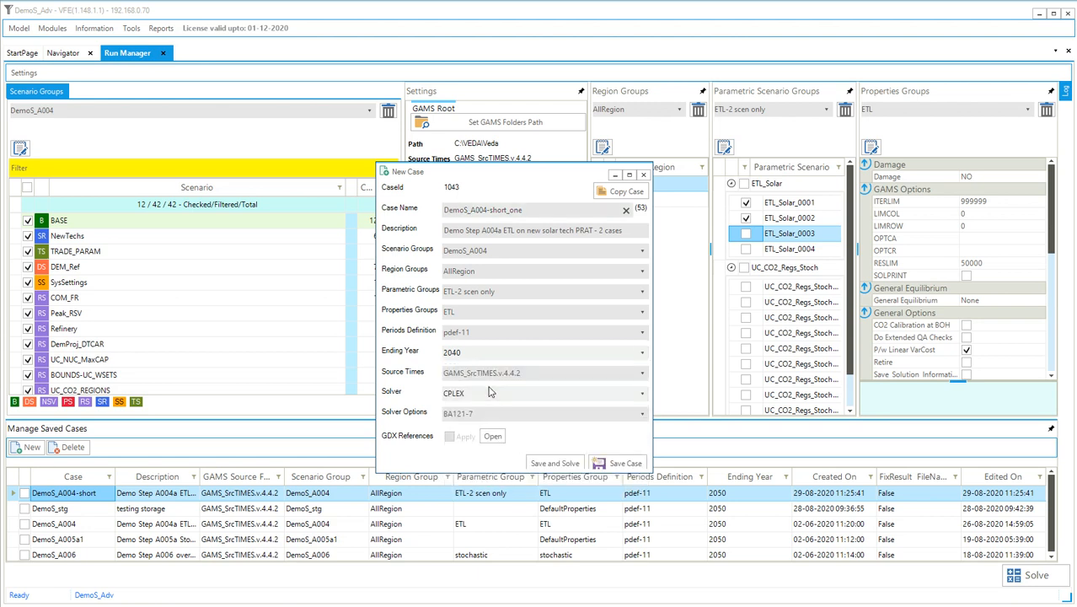
click(619, 463)
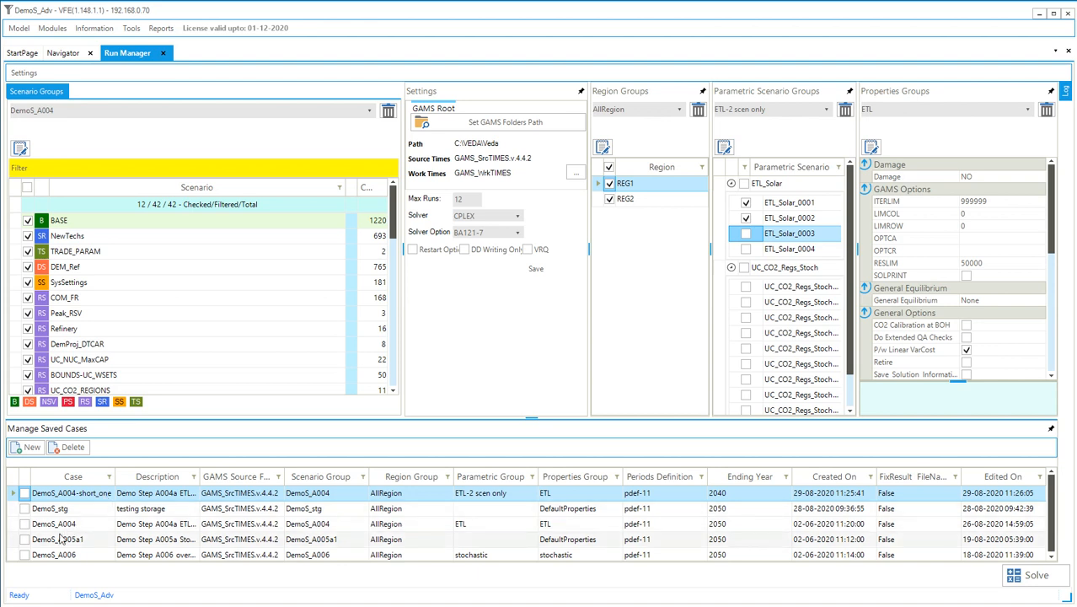
- Mark the saved case DemoS_A006 for running and solve it
click(25, 554)
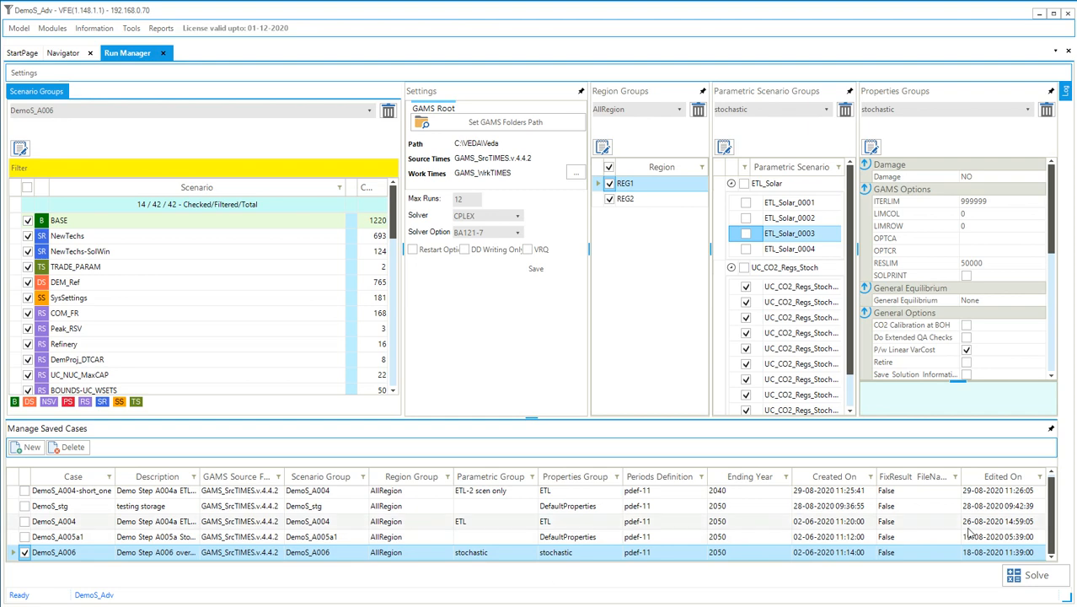
click(1031, 575)
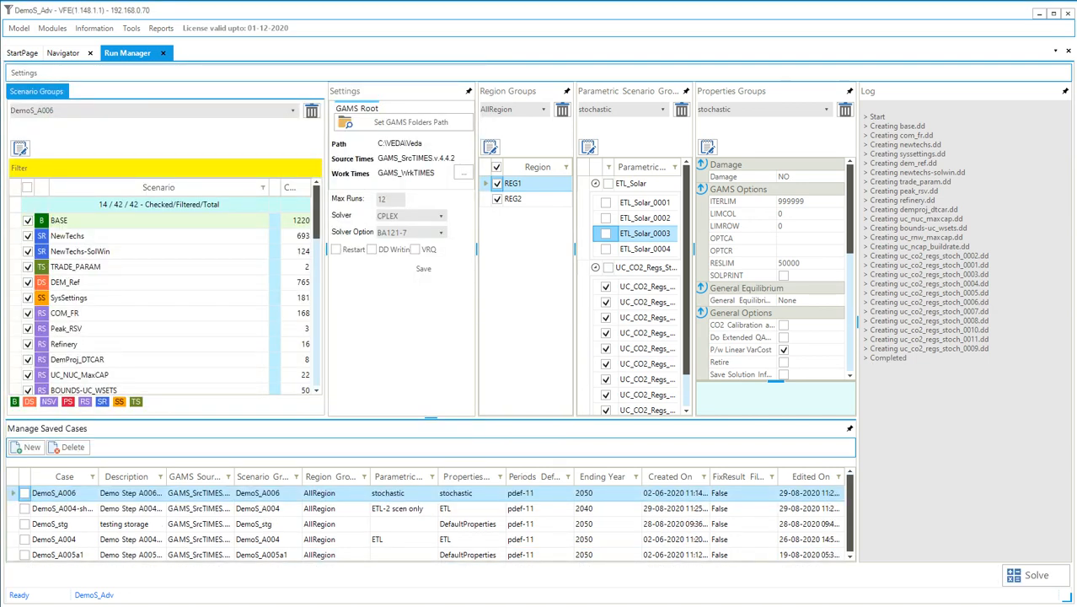
- Open the GDX references of the case DemoS_stg and choose DemoS_A005a1 as the solution to use
double_click(125, 524)
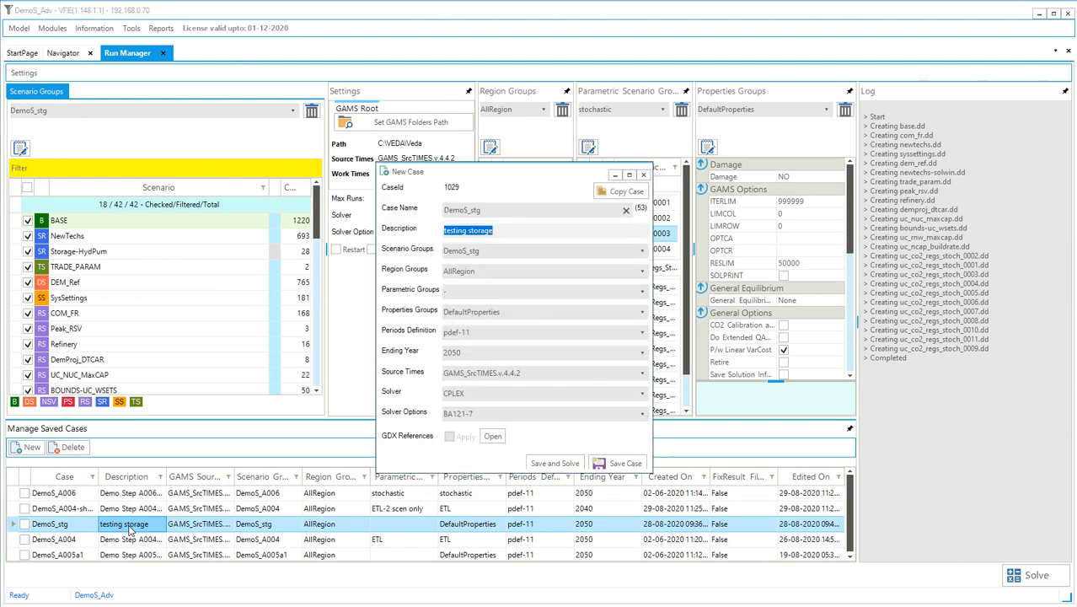
click(492, 437)
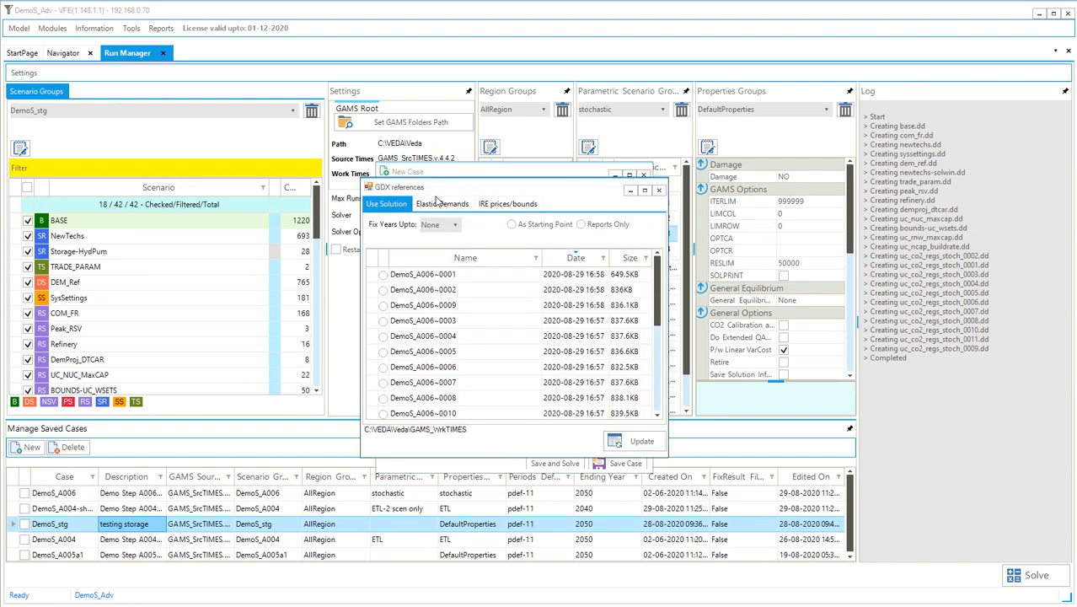
click(391, 207)
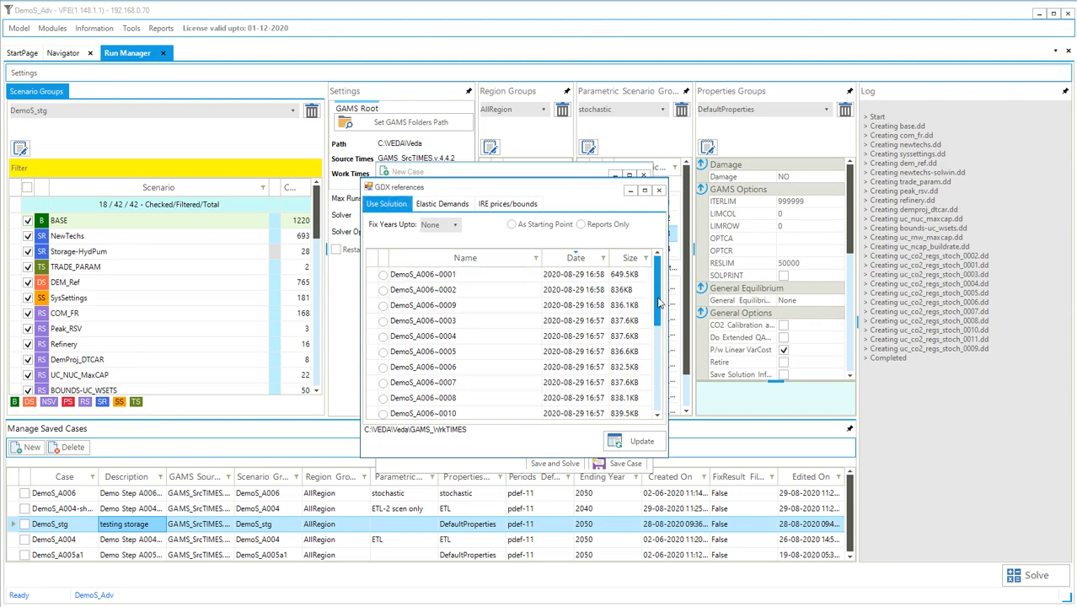
drag(658, 303, 660, 341)
scroll(438, 395, down, 2)
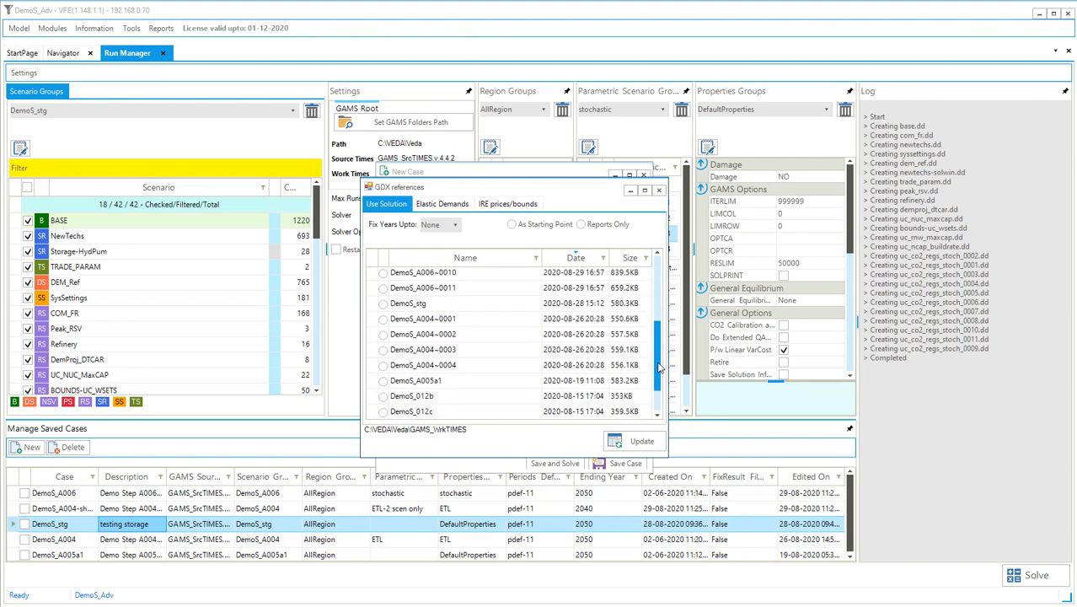
click(383, 381)
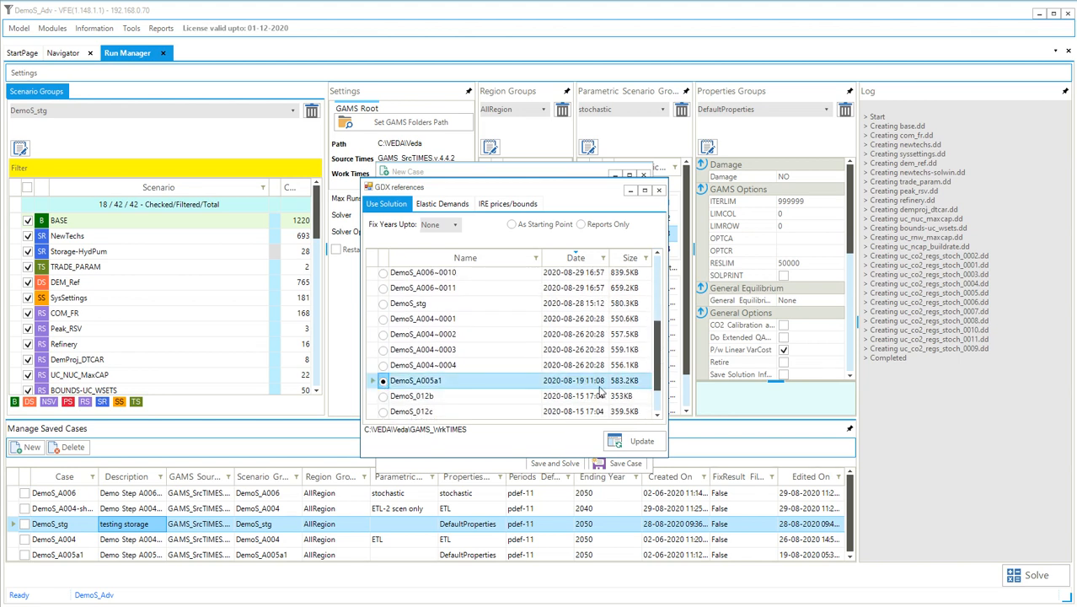
- Fix the years up to 2020 for the chosen reference solution
click(454, 225)
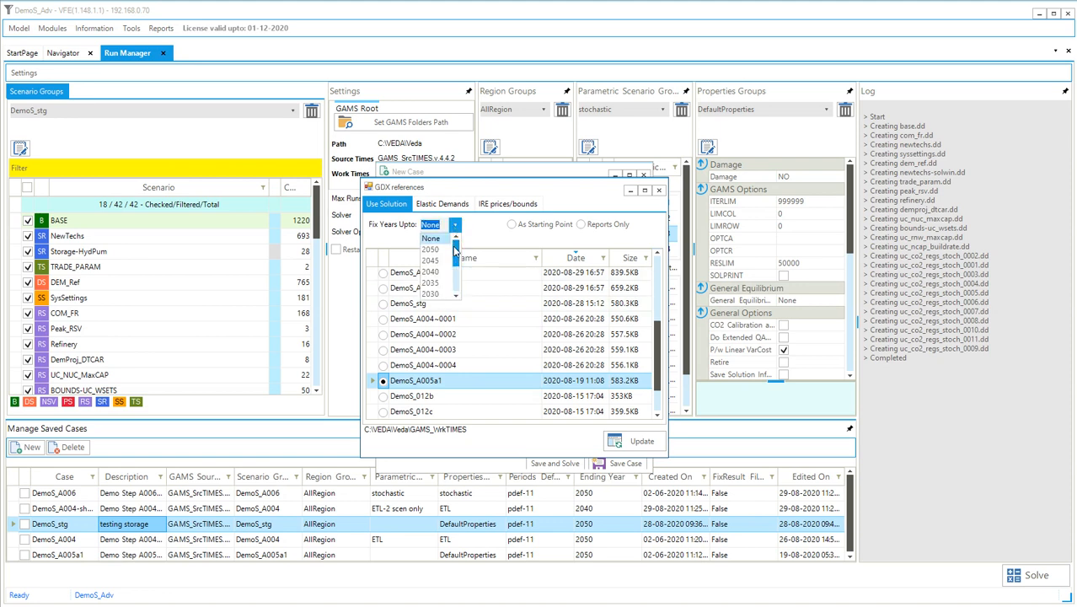
scroll(444, 263, down, 2)
click(440, 250)
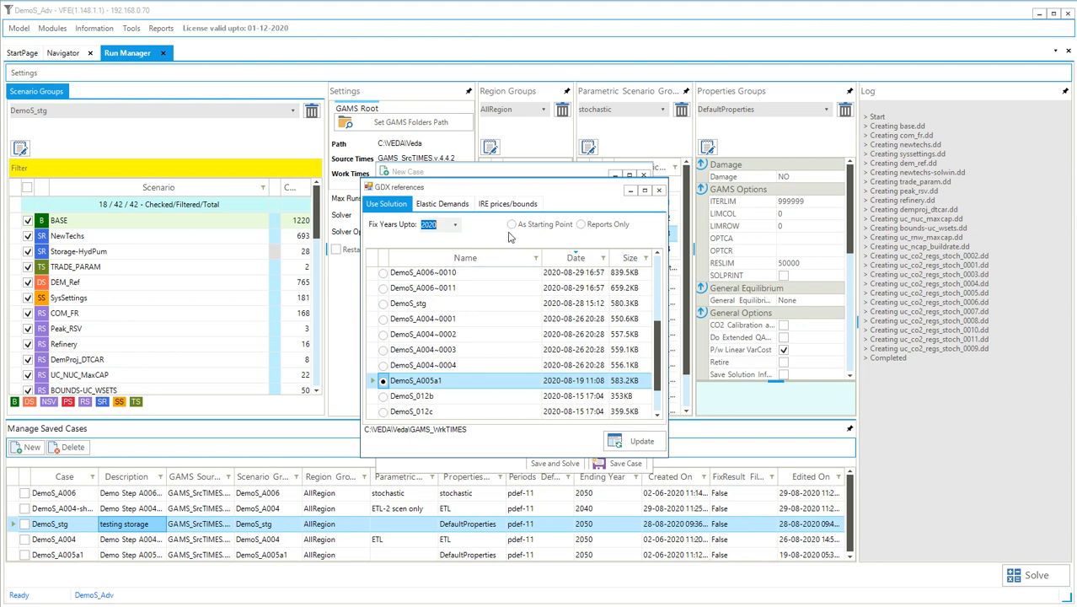
click(455, 225)
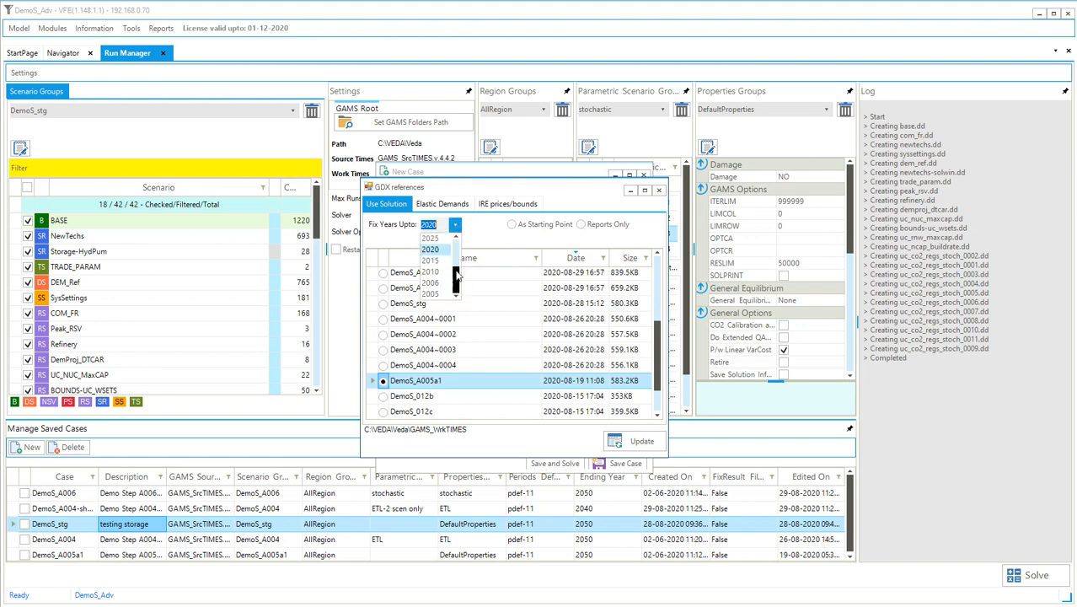
drag(455, 278, 456, 251)
click(483, 241)
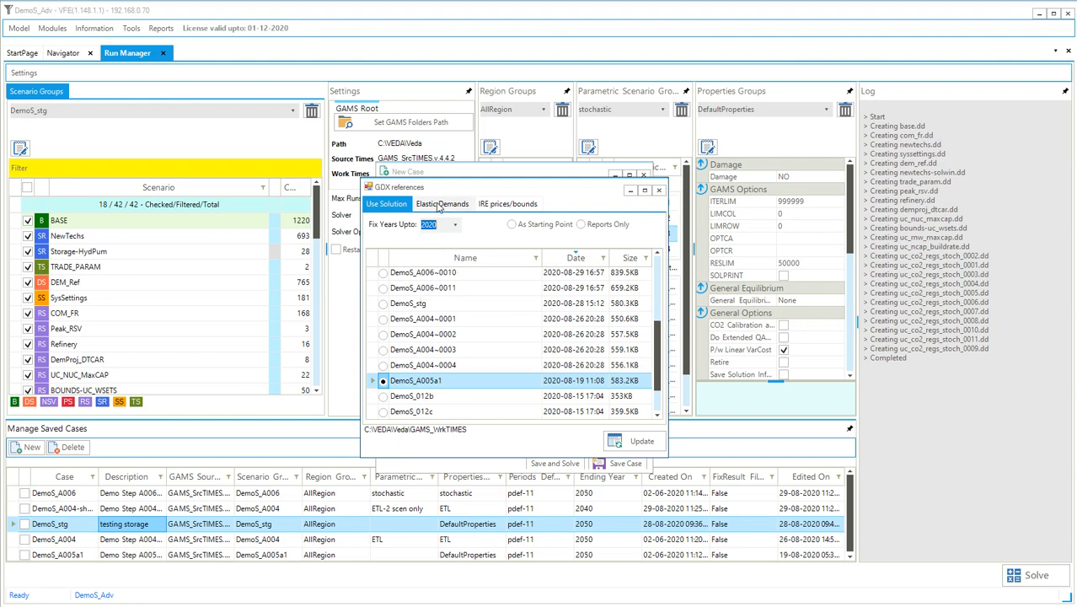
- View the elastic demands references and set the IRE prices/bounds reference type to Bounds
click(436, 206)
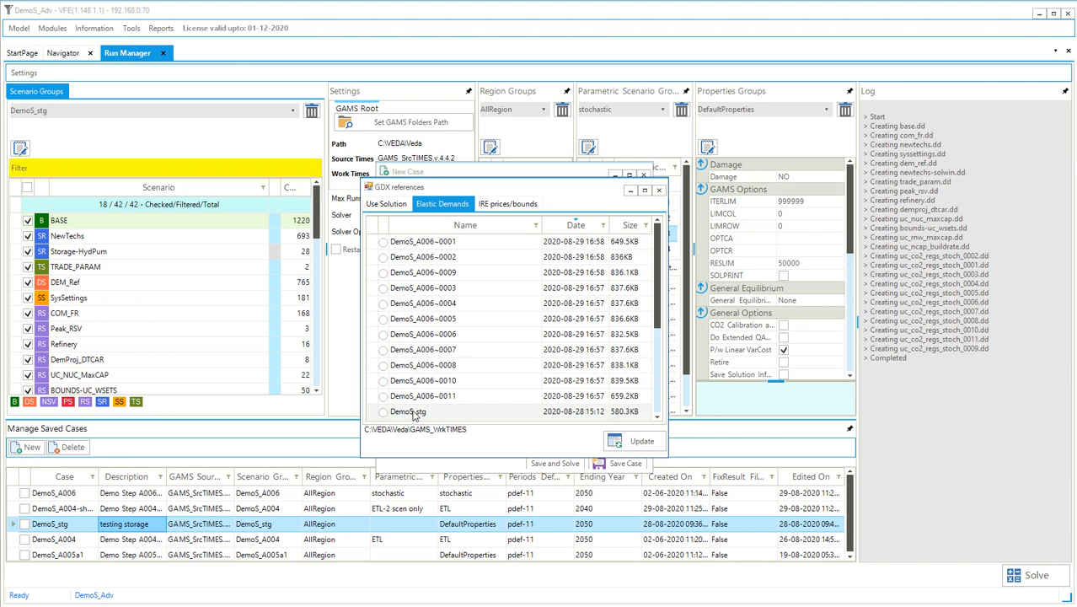
click(503, 205)
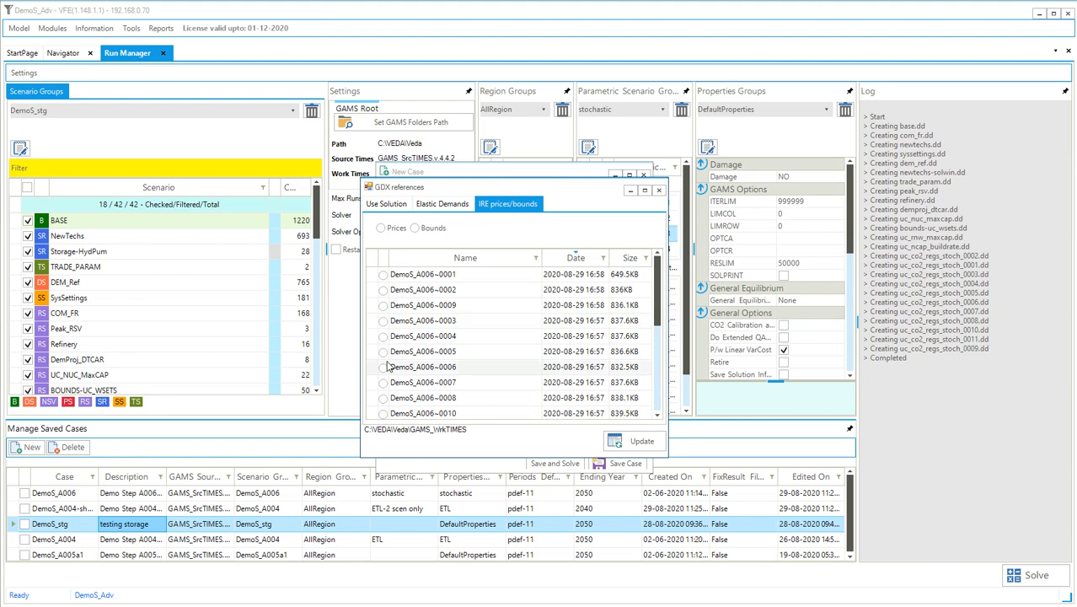
click(380, 229)
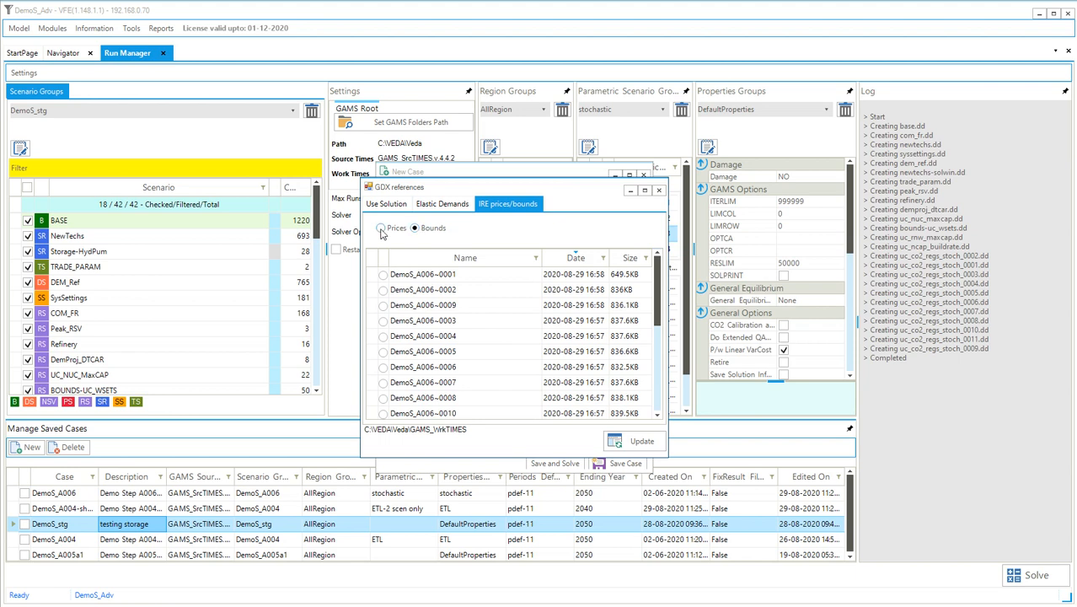